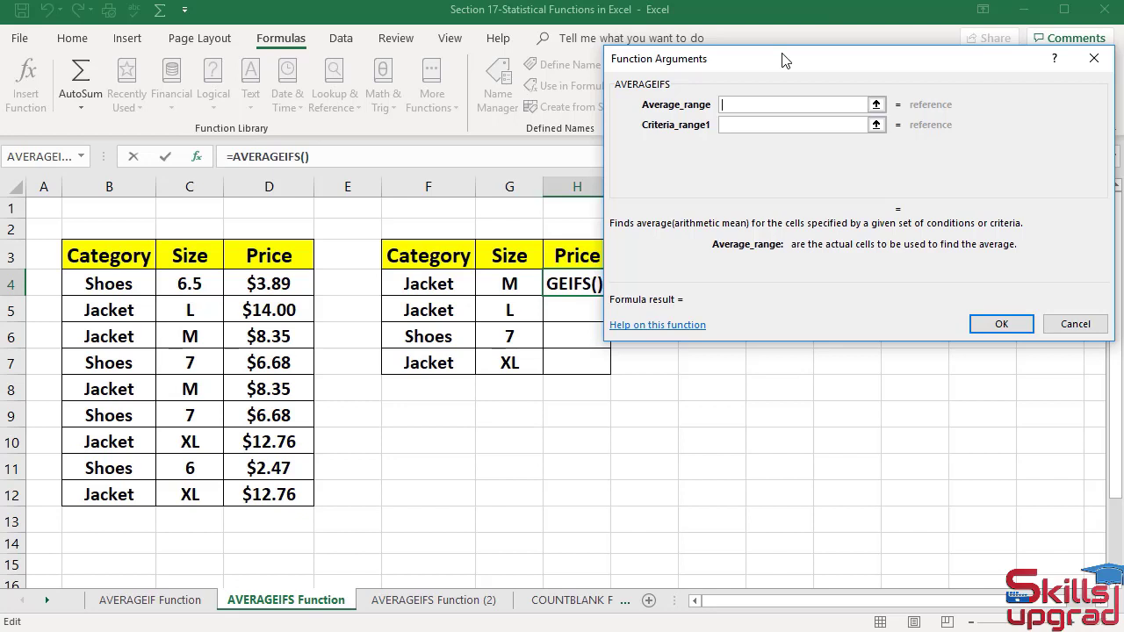
Review the AVERAGEIFS arguments for H4 and set the average range to the prices in D4:D12.
key("Tab")
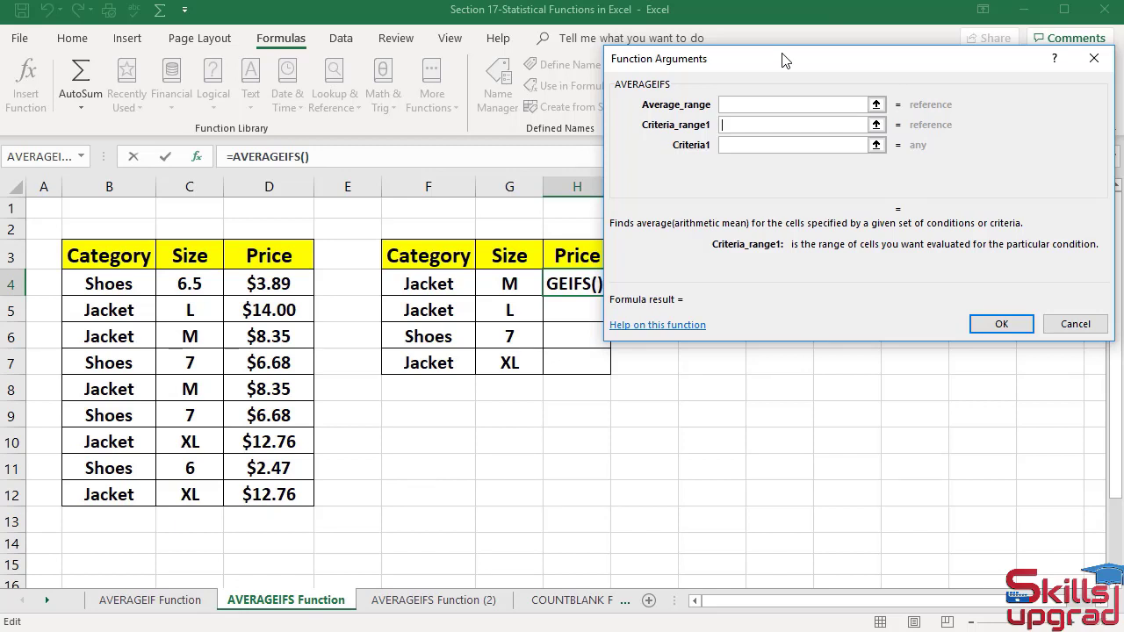
key("Tab")
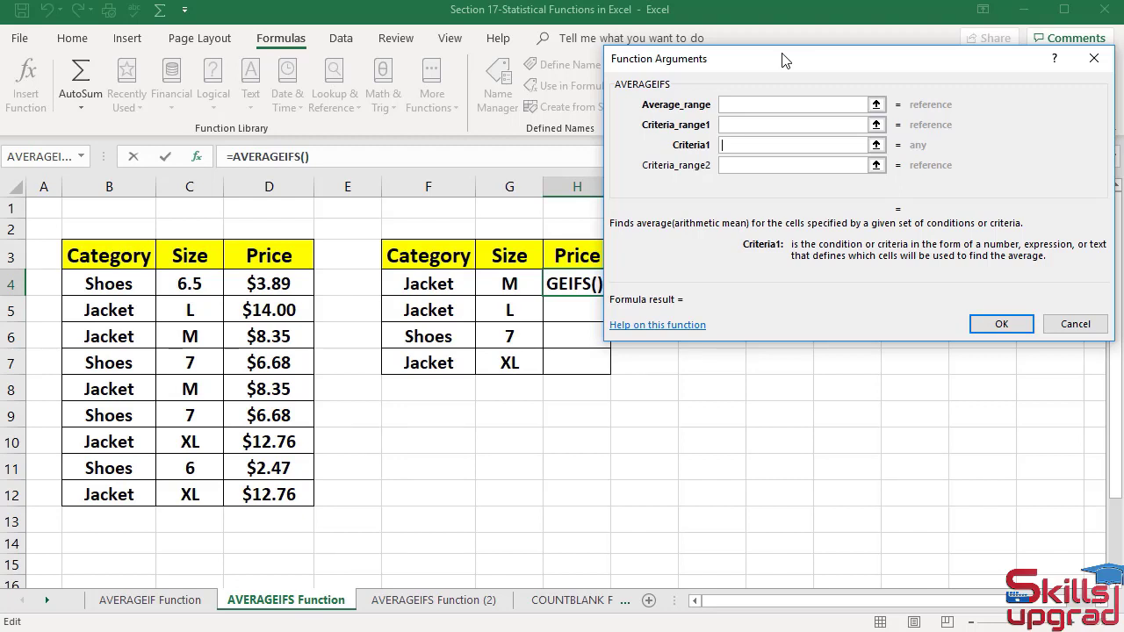
key("Tab")
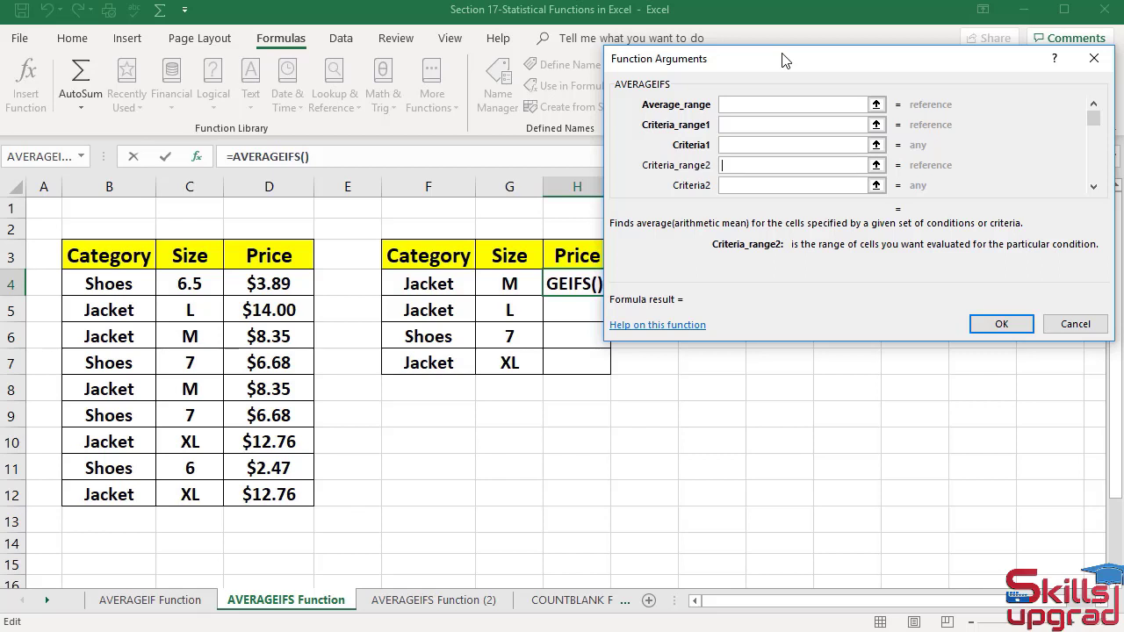
left_click(747, 105)
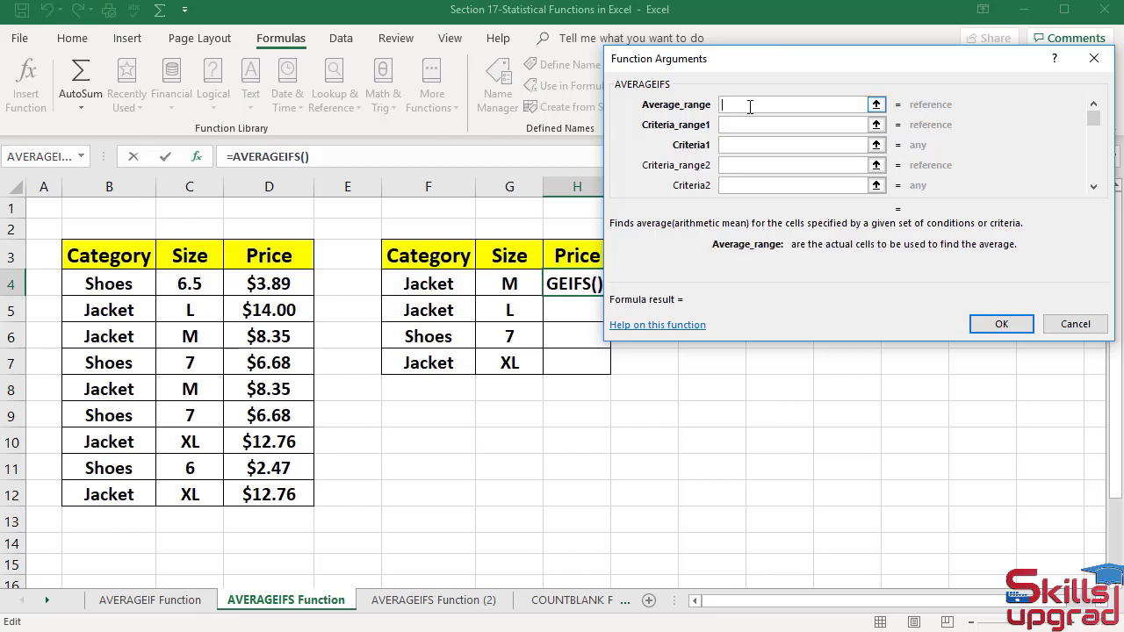
left_click_drag(289, 284, 287, 489)
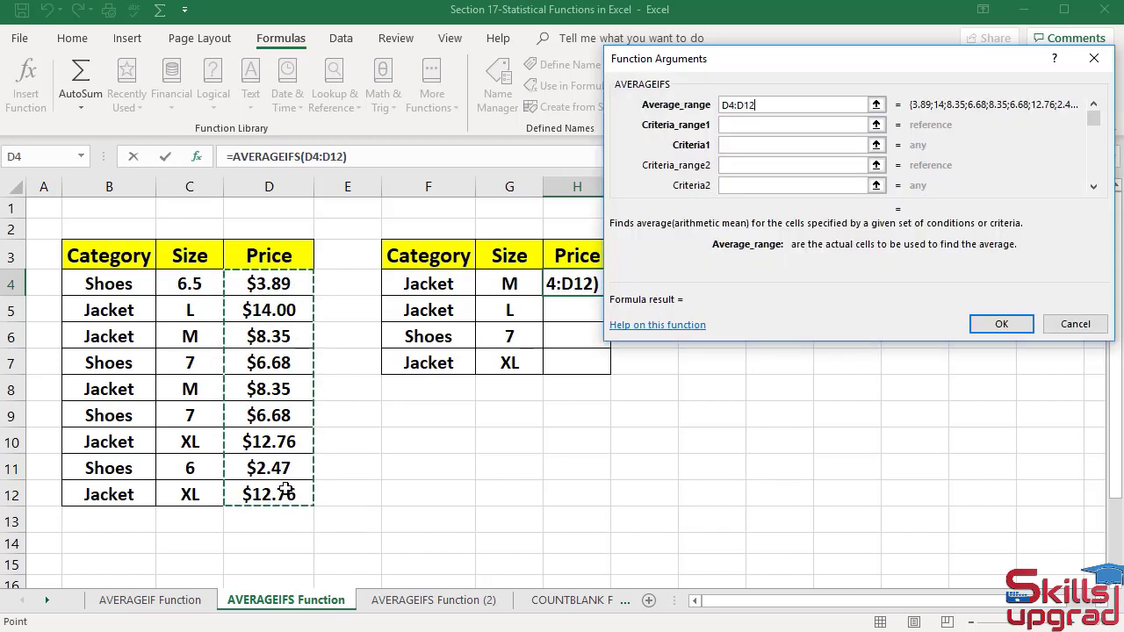
Set the first condition of the H4 formula to category range B4:B12 with cell F4 as the criterion.
key("Tab")
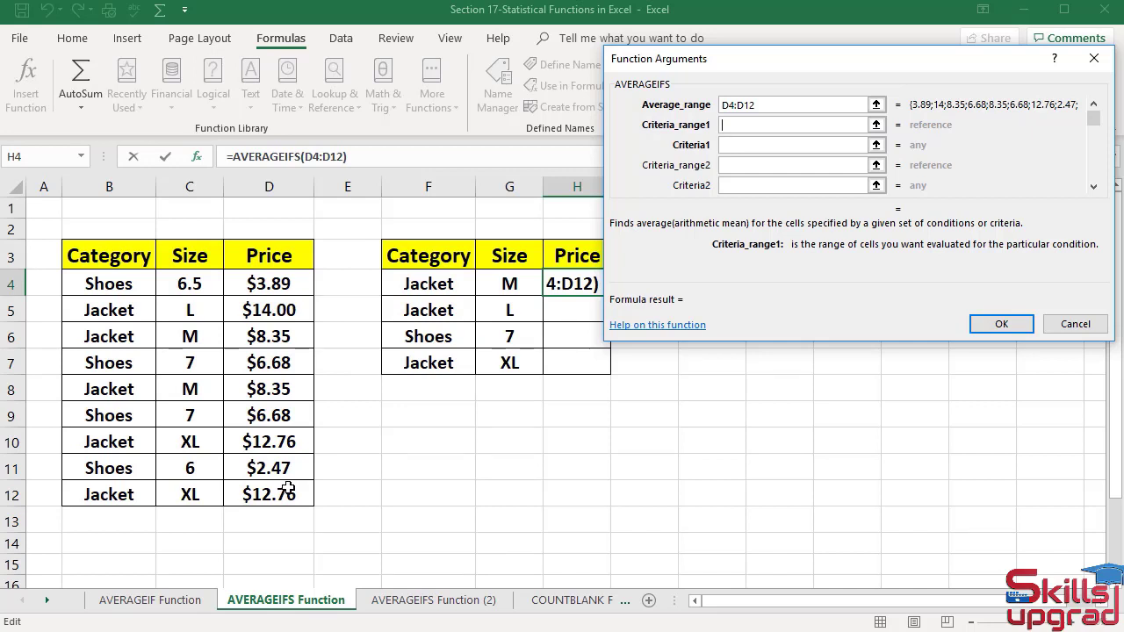
left_click_drag(124, 286, 127, 491)
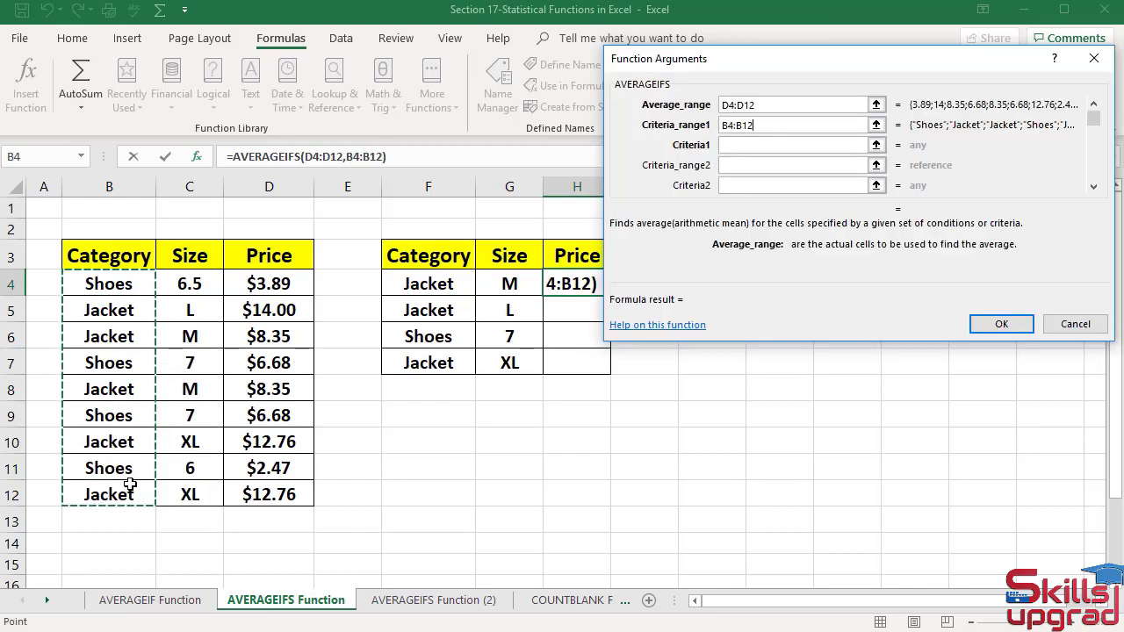
key("Tab")
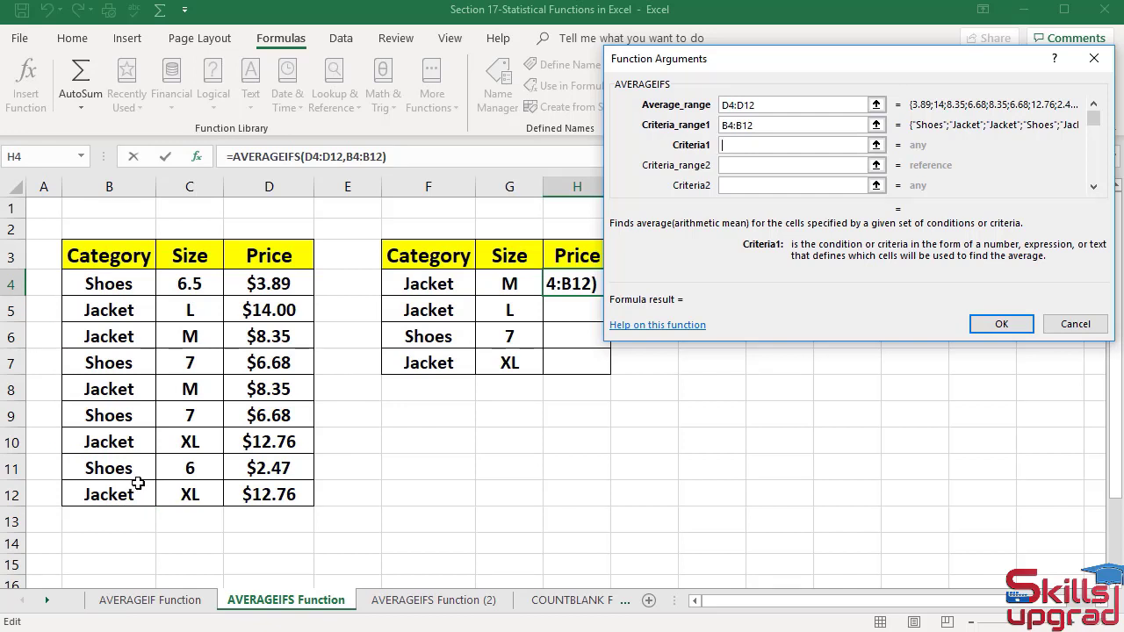
left_click(420, 281)
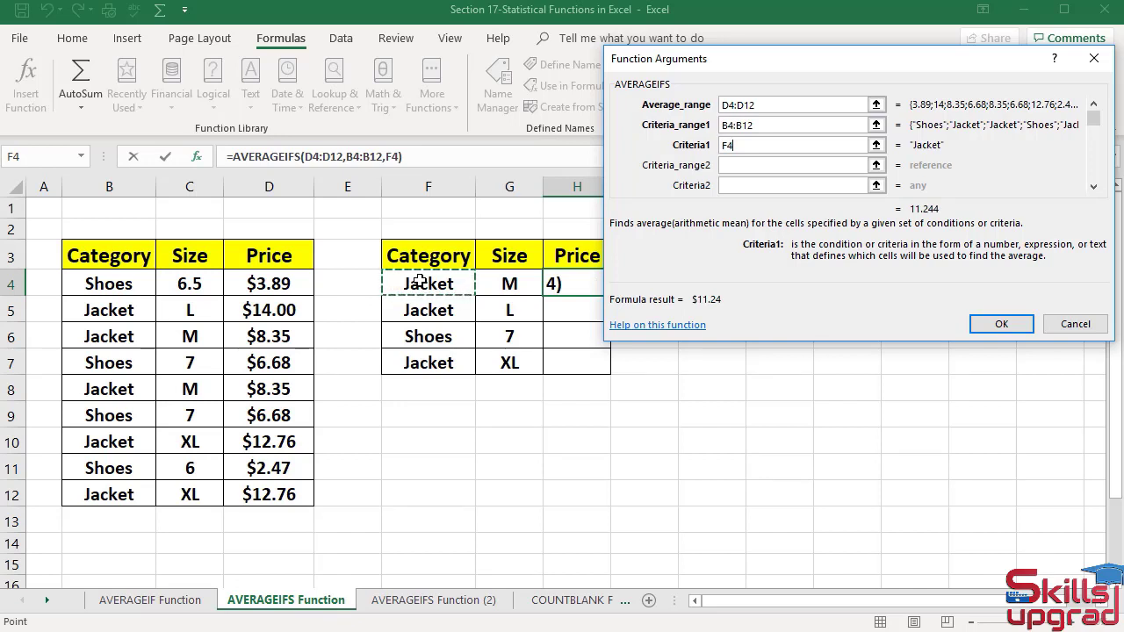
Add size range C4:C12 with criterion M as the second condition and complete the AVERAGEIFS formula in H4.
key("Tab")
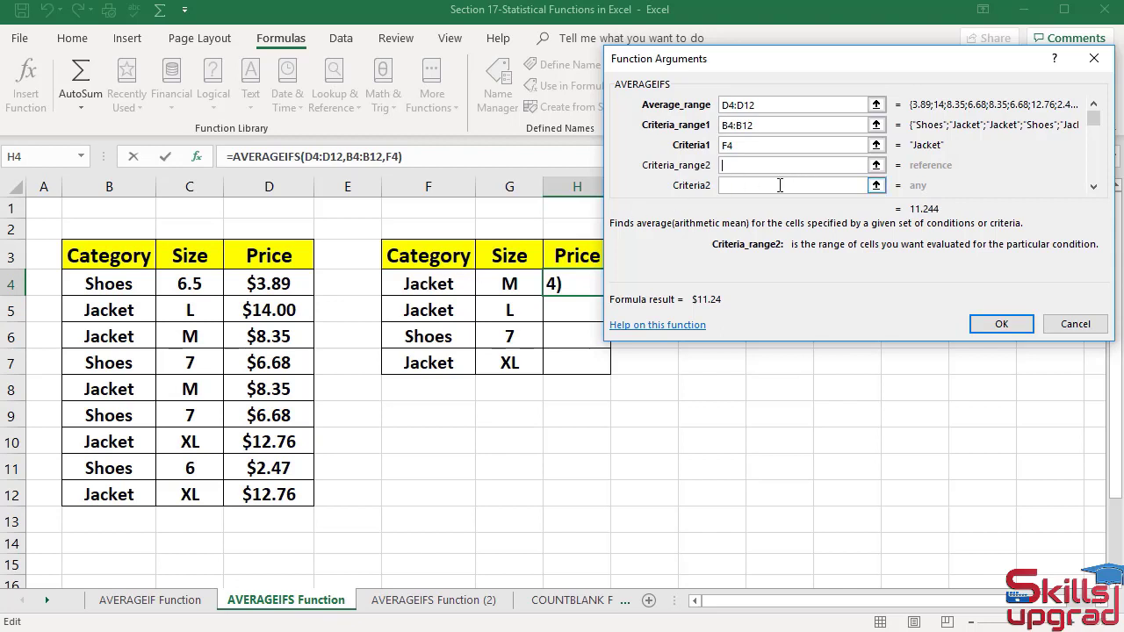
left_click_drag(188, 283, 192, 489)
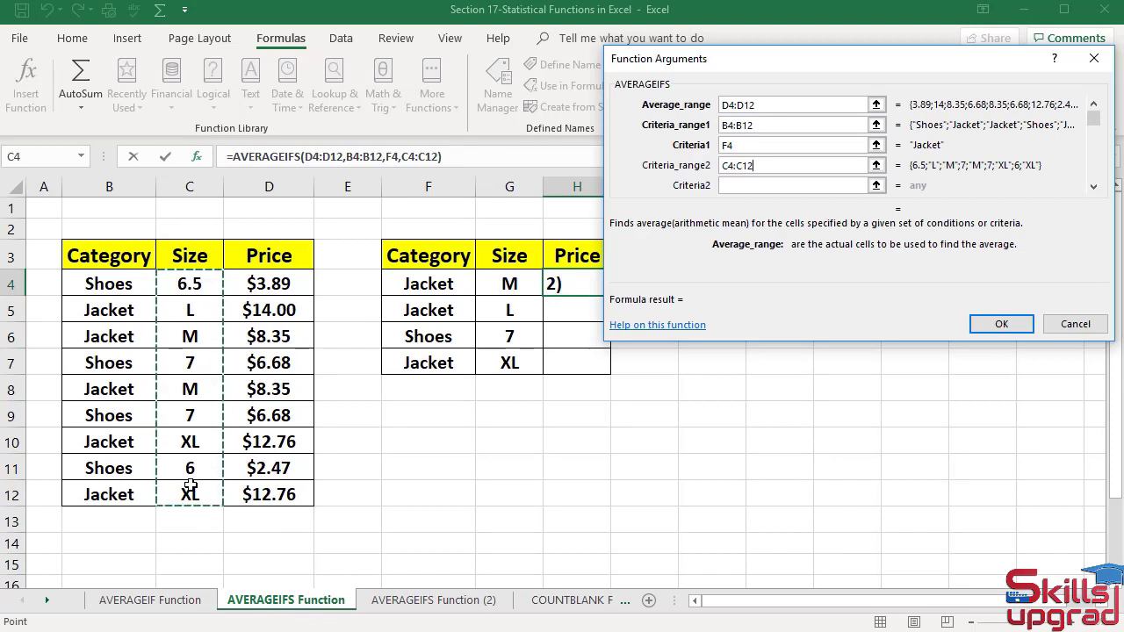
key("Tab")
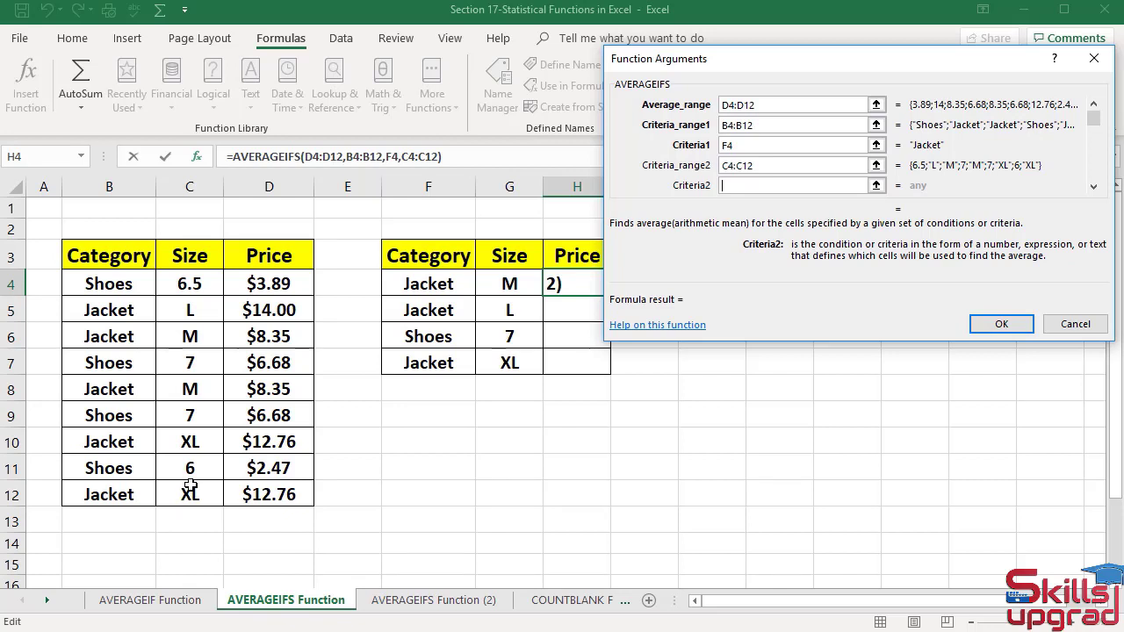
type("M")
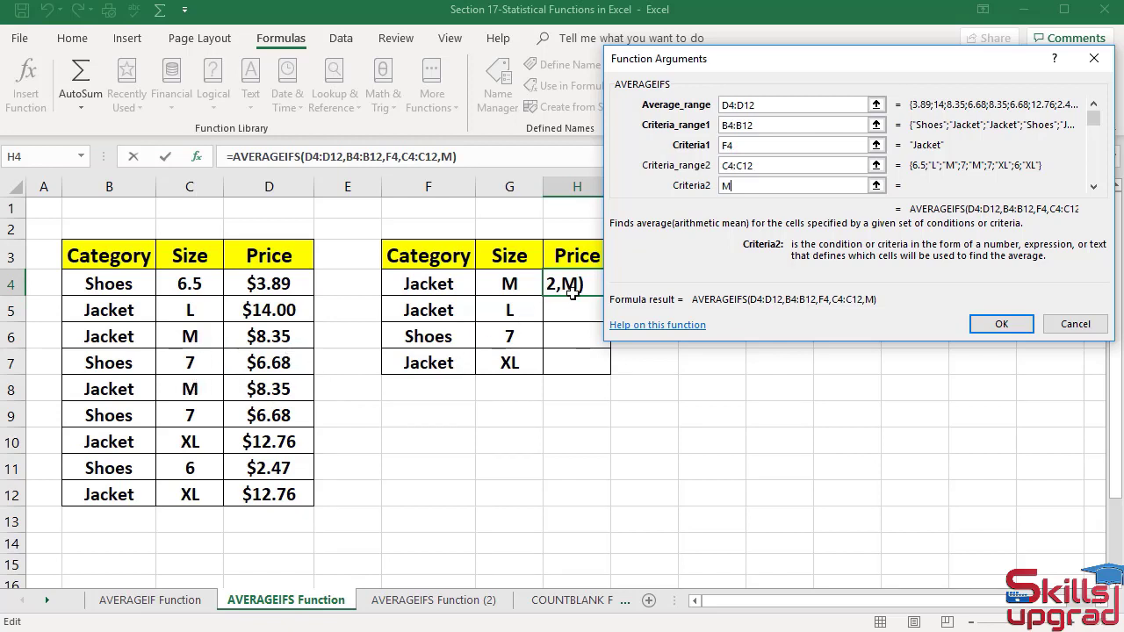
left_click(992, 324)
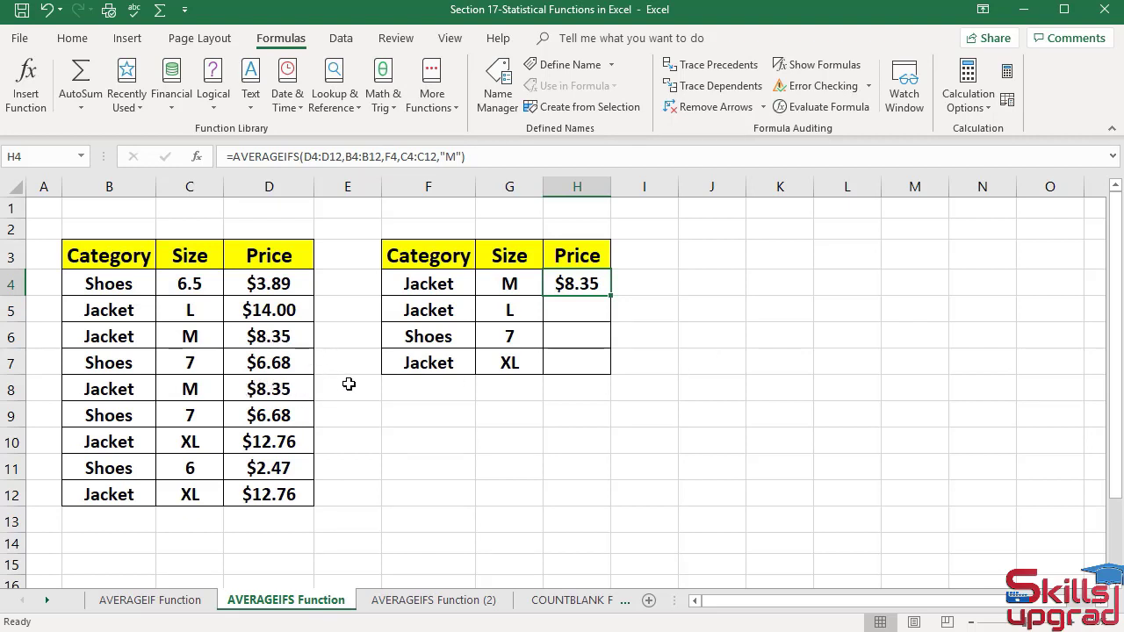
Insert the statistical function AVERAGEIFS in H5 with the prices D4:D12 as the average range.
left_click(586, 316)
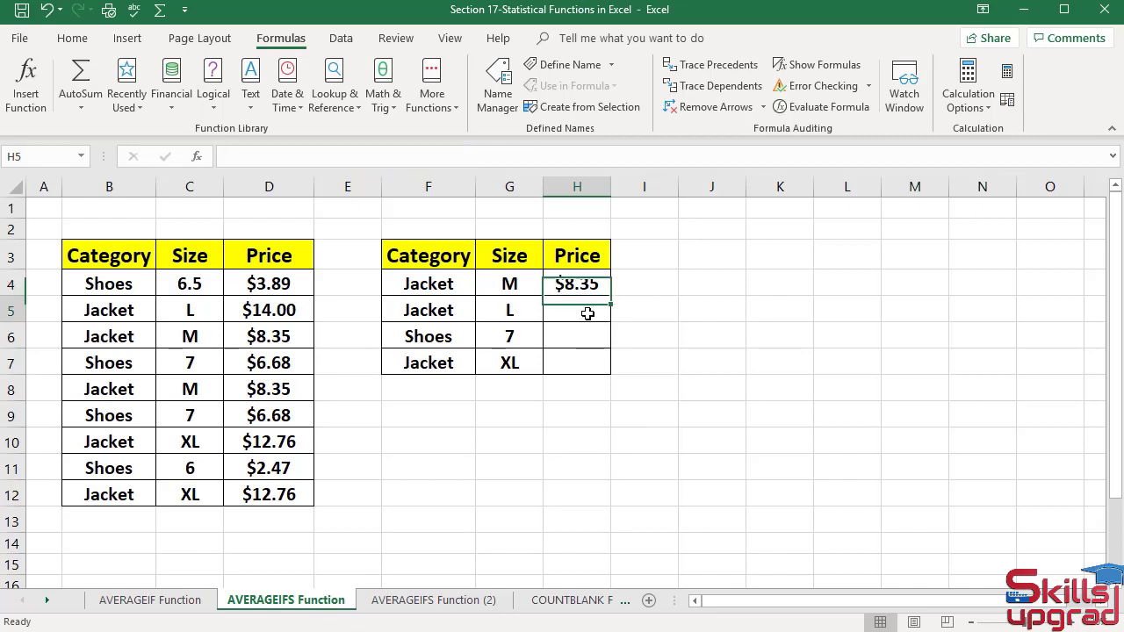
left_click(452, 107)
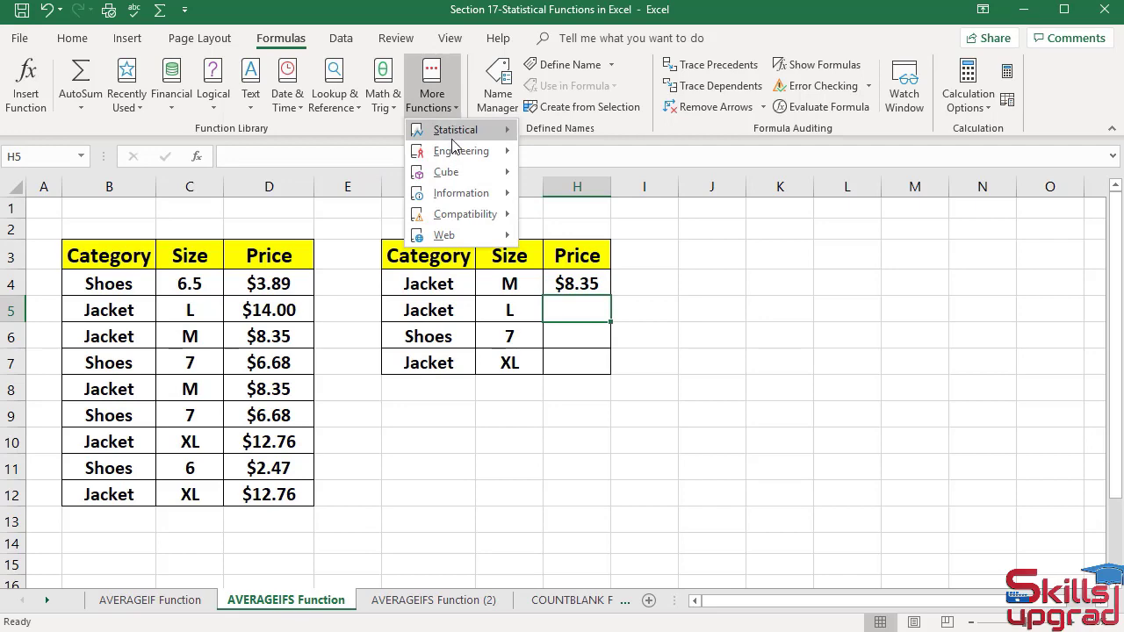
mouse_move(455, 142)
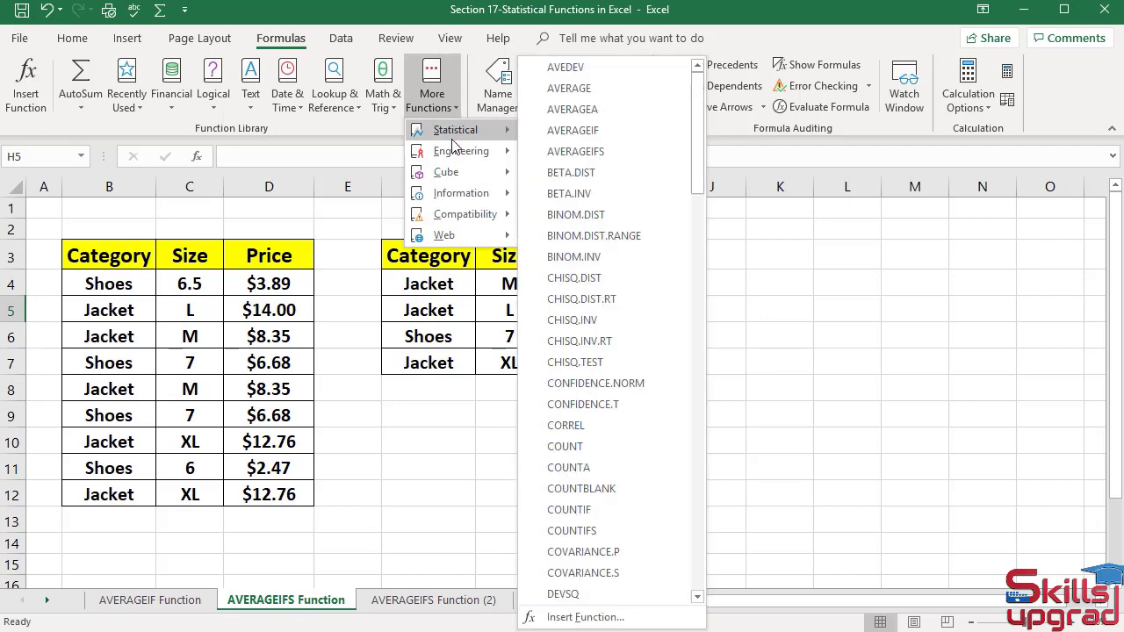
left_click(571, 151)
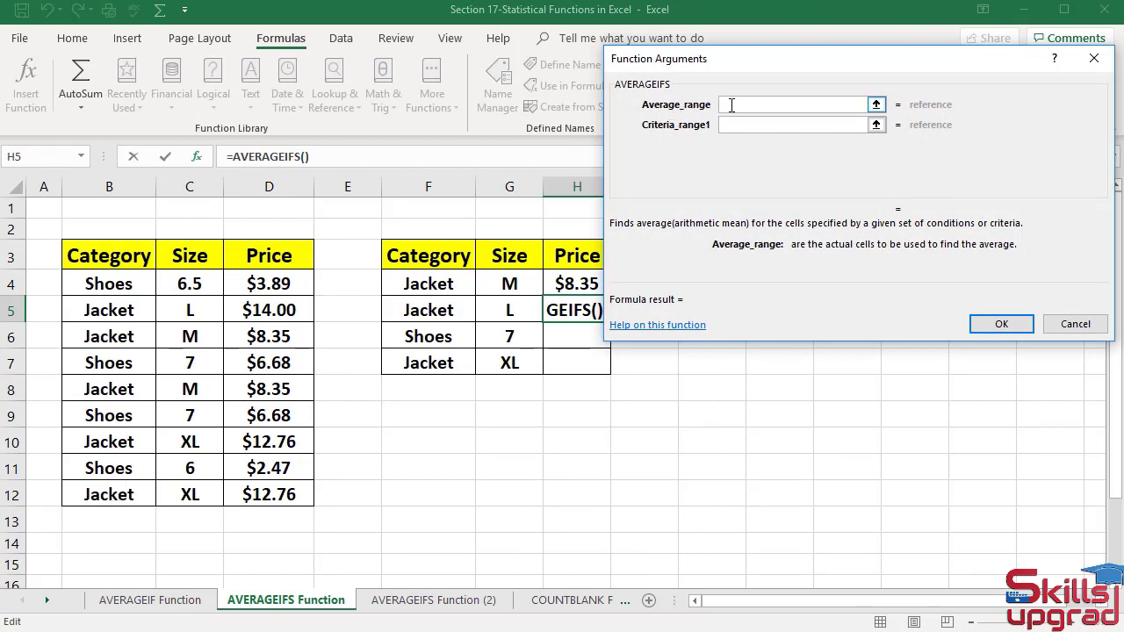
left_click_drag(290, 283, 272, 487)
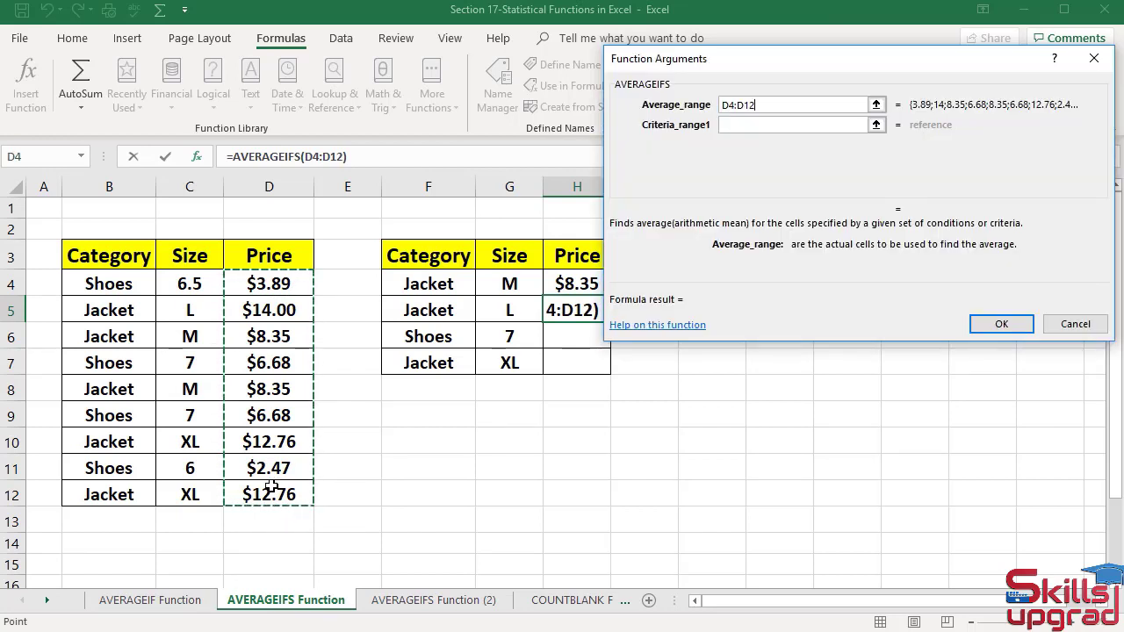
Set the first condition of the H5 formula to category range B4:B12 with cell F5 as the criterion.
key("Tab")
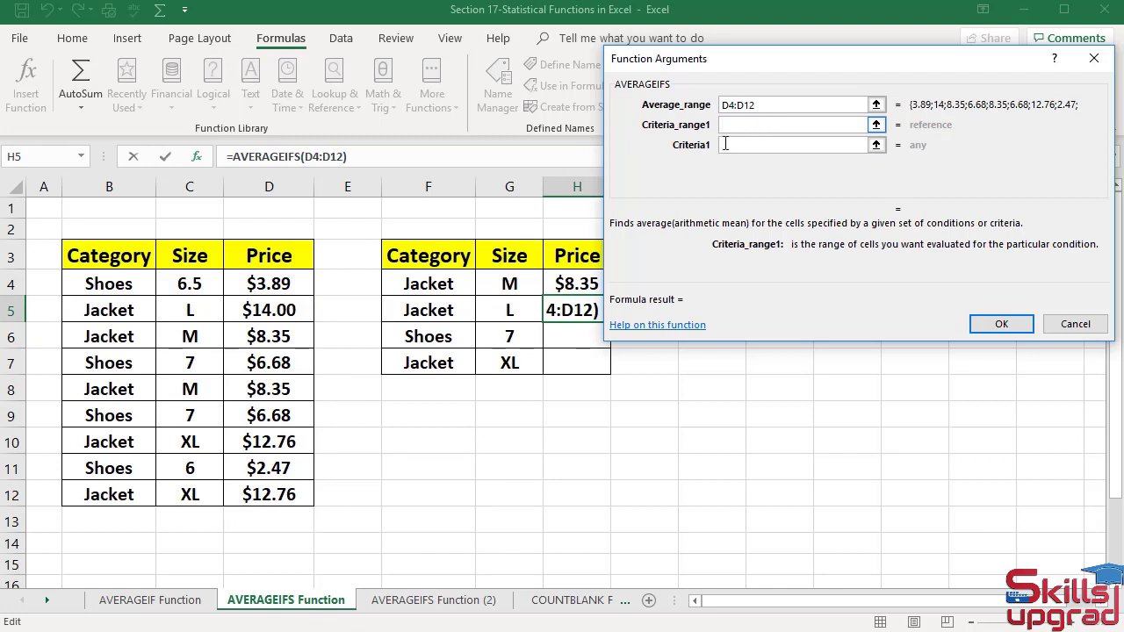
left_click(125, 280)
left_click_drag(125, 279, 133, 490)
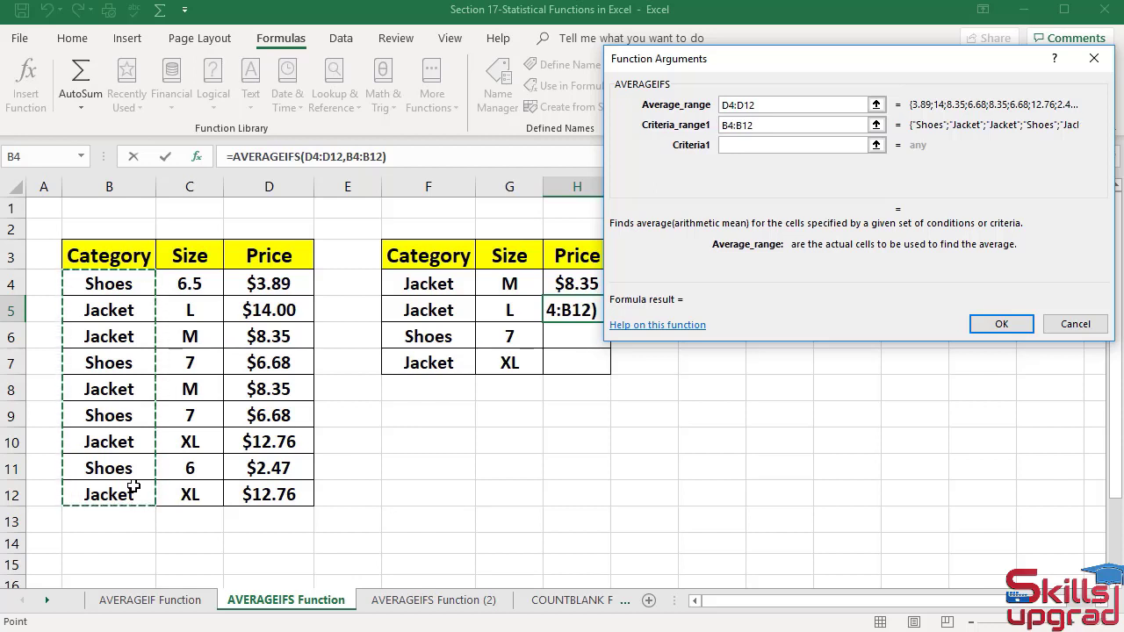
key("Tab")
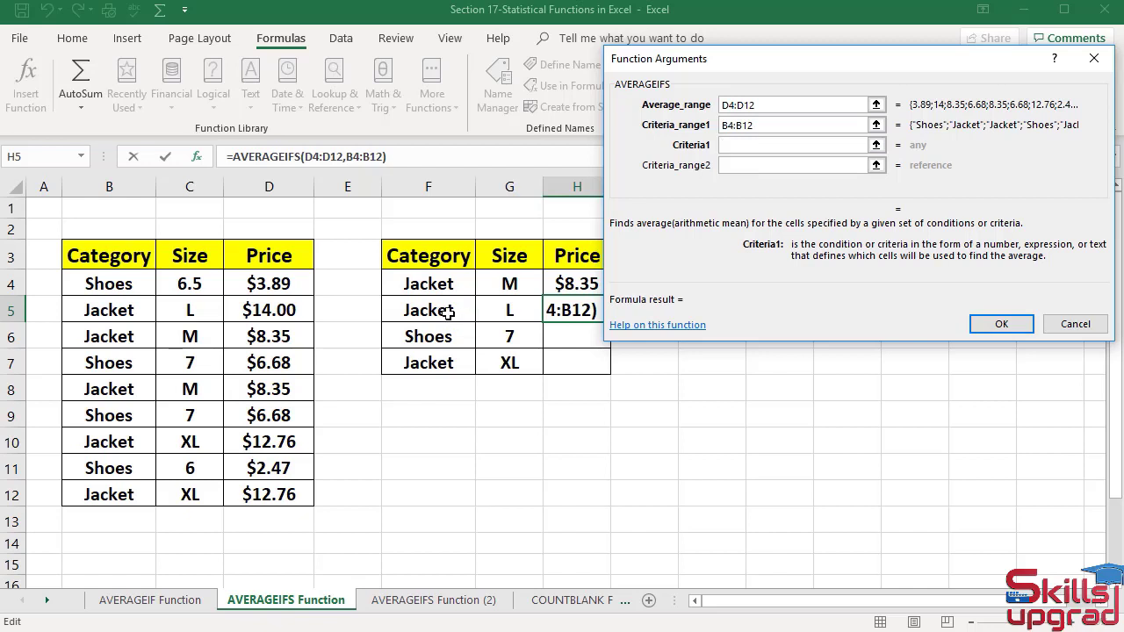
left_click(448, 313)
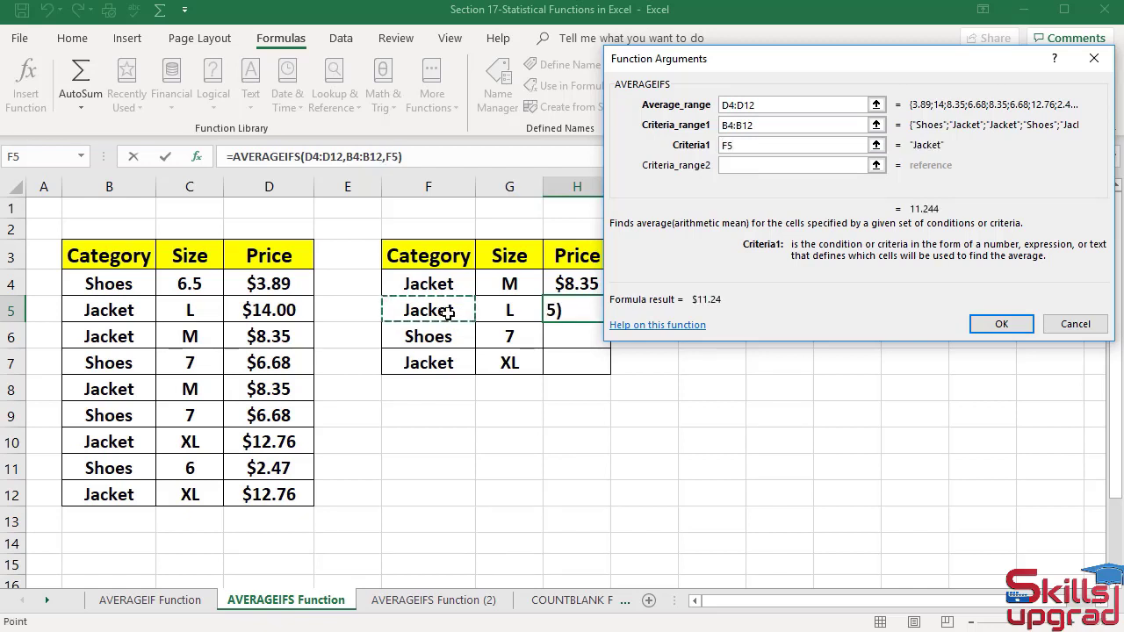
Add size range C4:C12 with cell G5 as the second condition and complete the AVERAGEIFS formula in H5.
key("Tab")
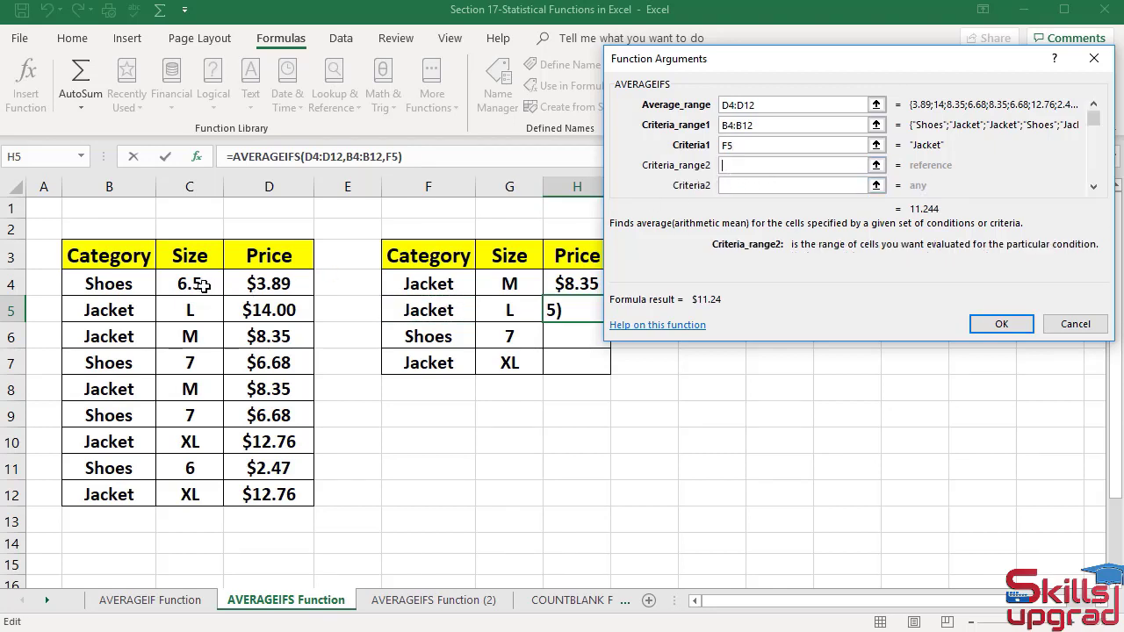
left_click_drag(201, 283, 198, 493)
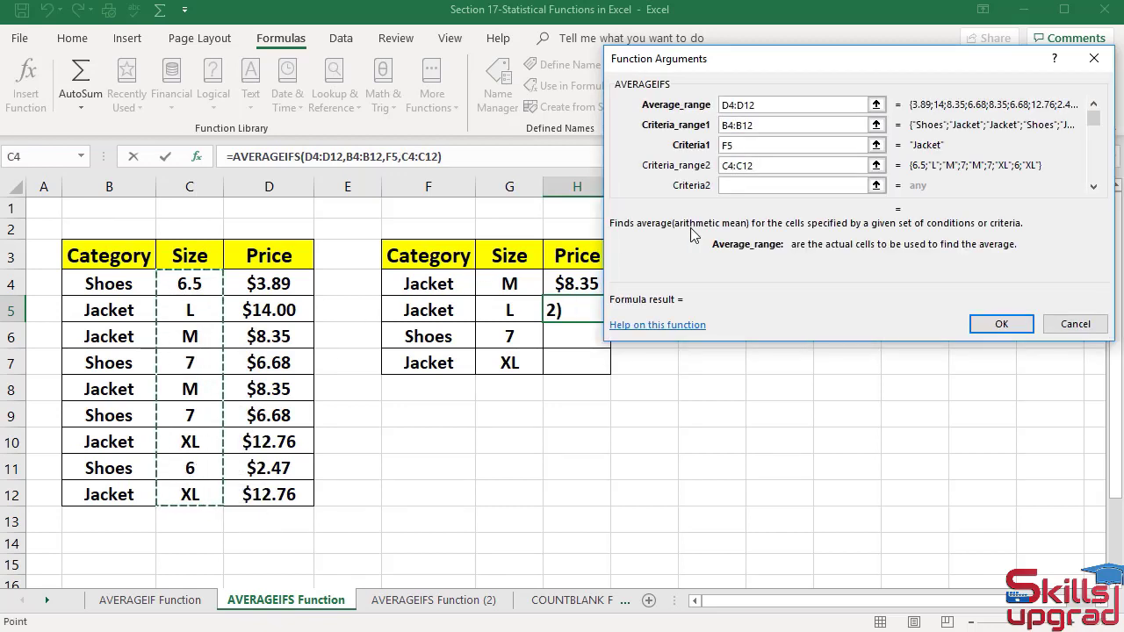
key("Tab")
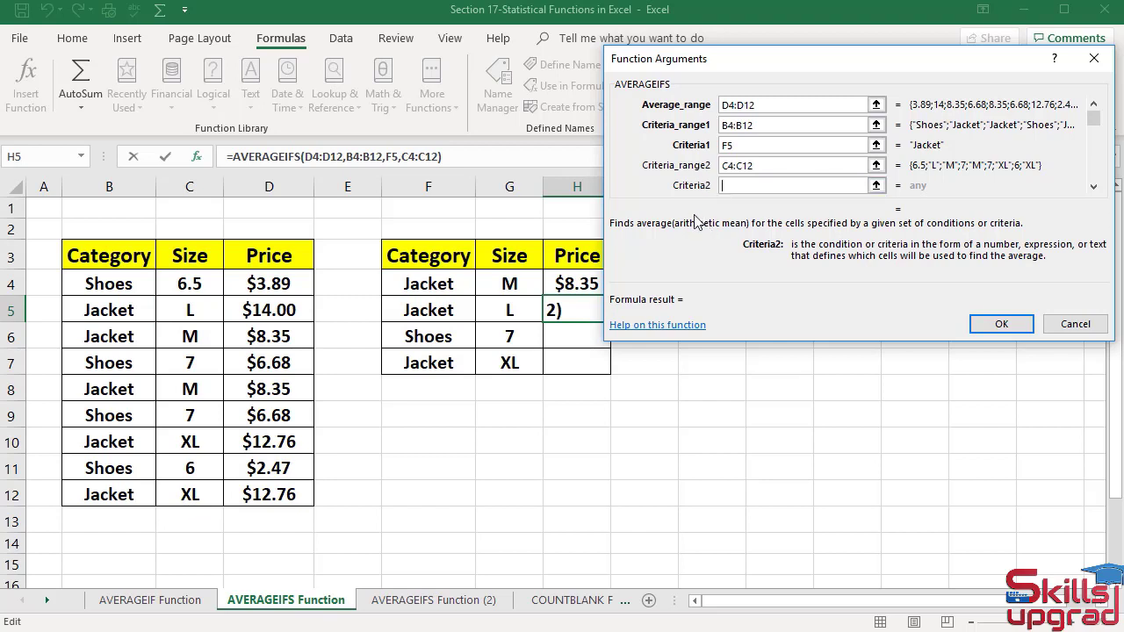
left_click(520, 311)
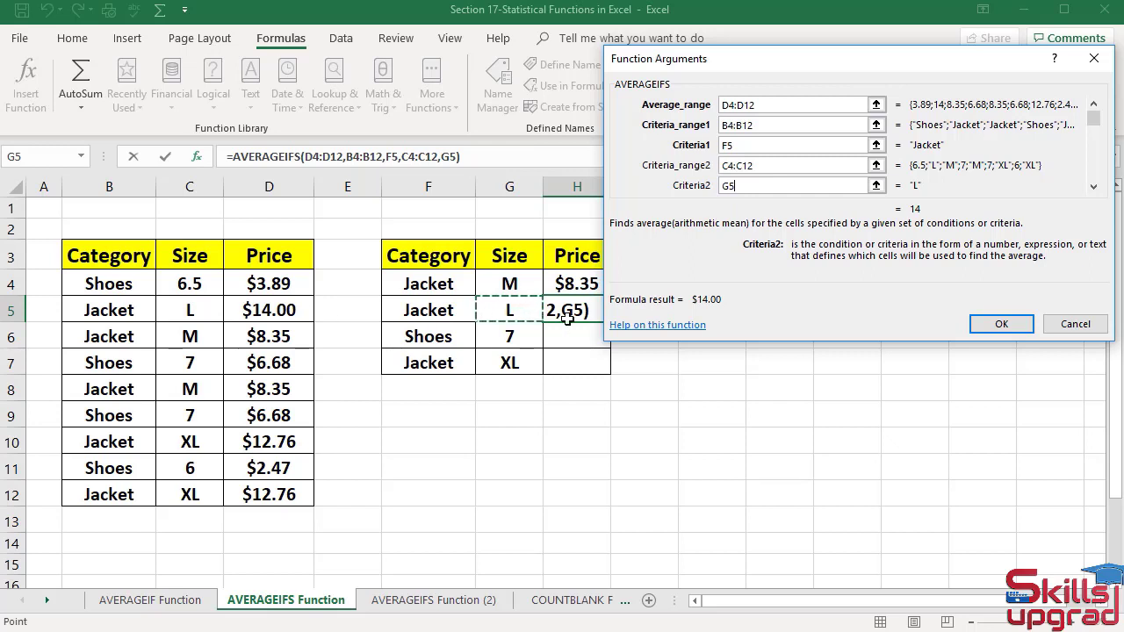
left_click(998, 325)
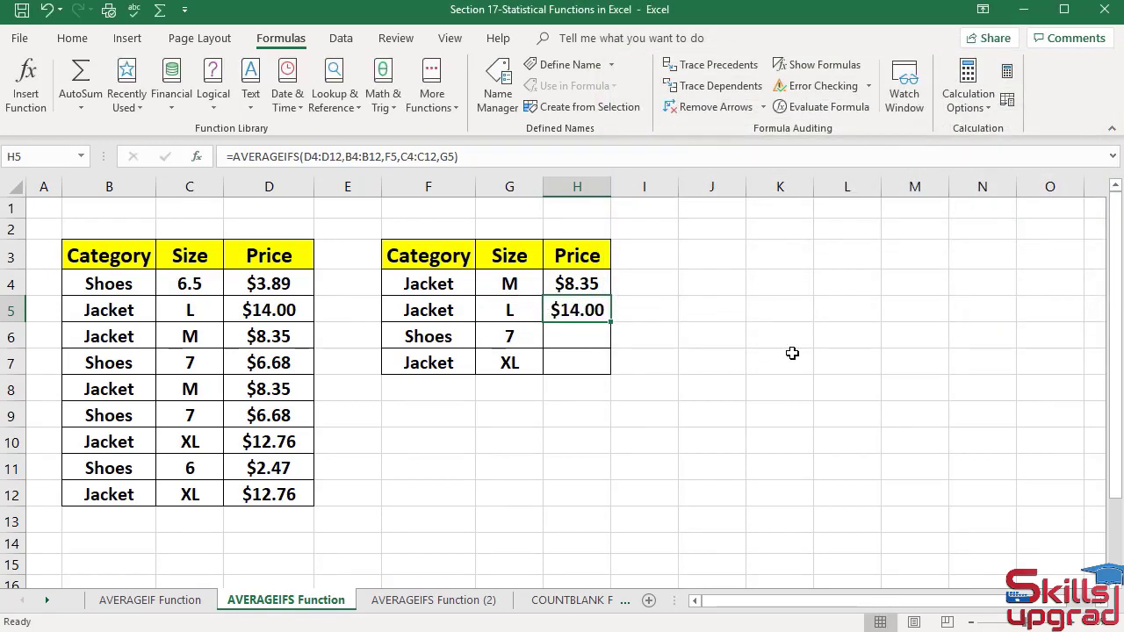
Insert the statistical function AVERAGEIFS in H6 with the prices D4:D12 as the average range.
left_click(558, 341)
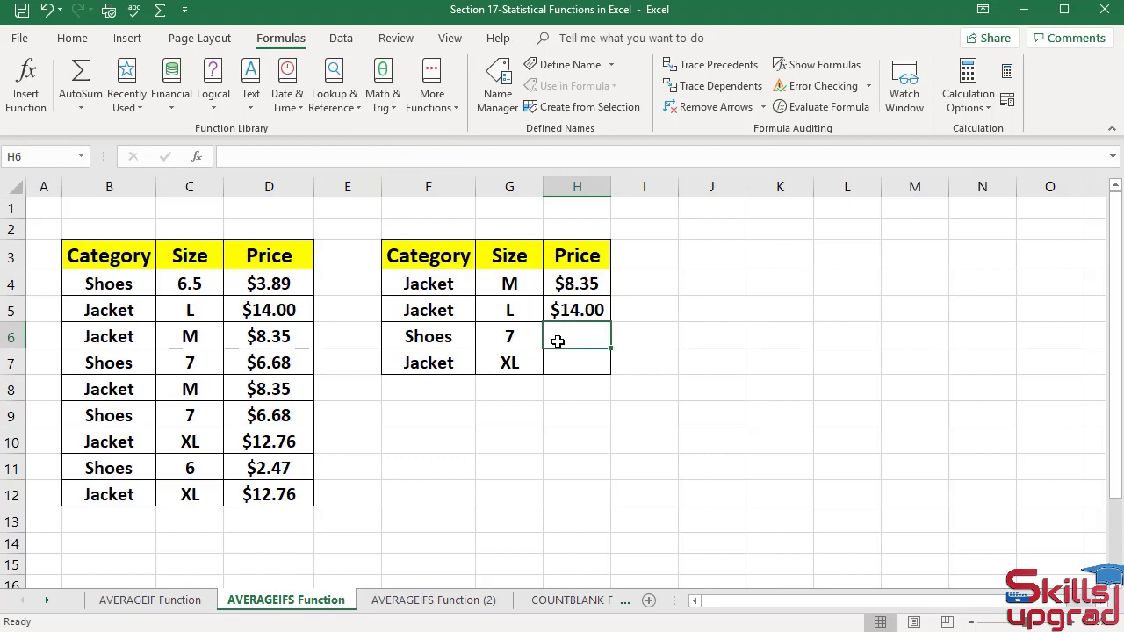
left_click(452, 104)
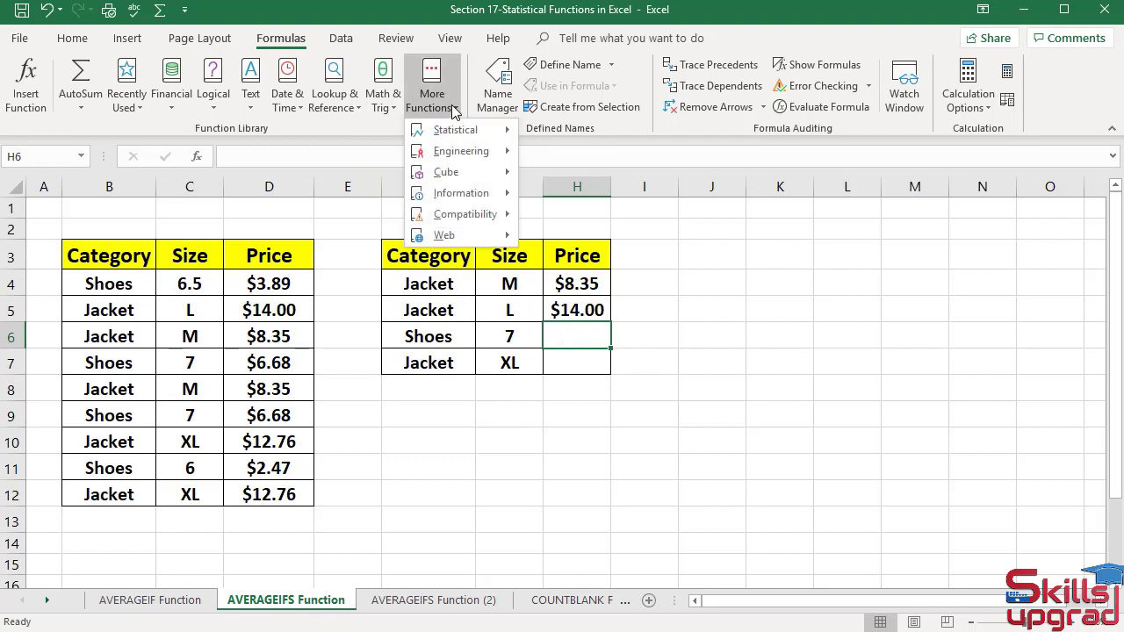
mouse_move(456, 140)
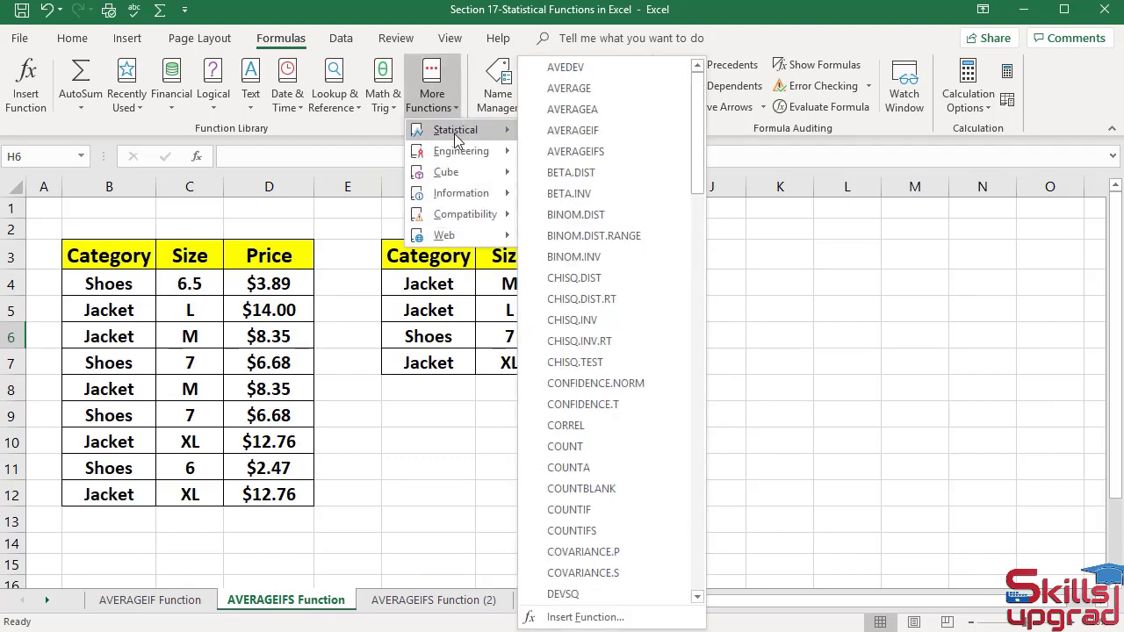
left_click(575, 152)
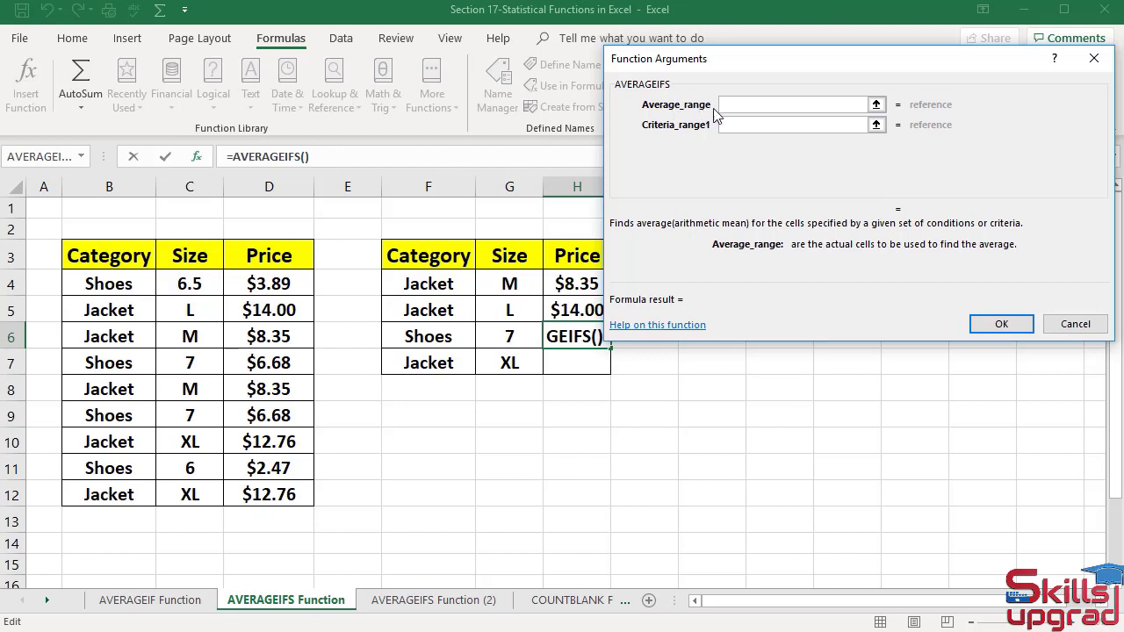
left_click_drag(269, 284, 245, 498)
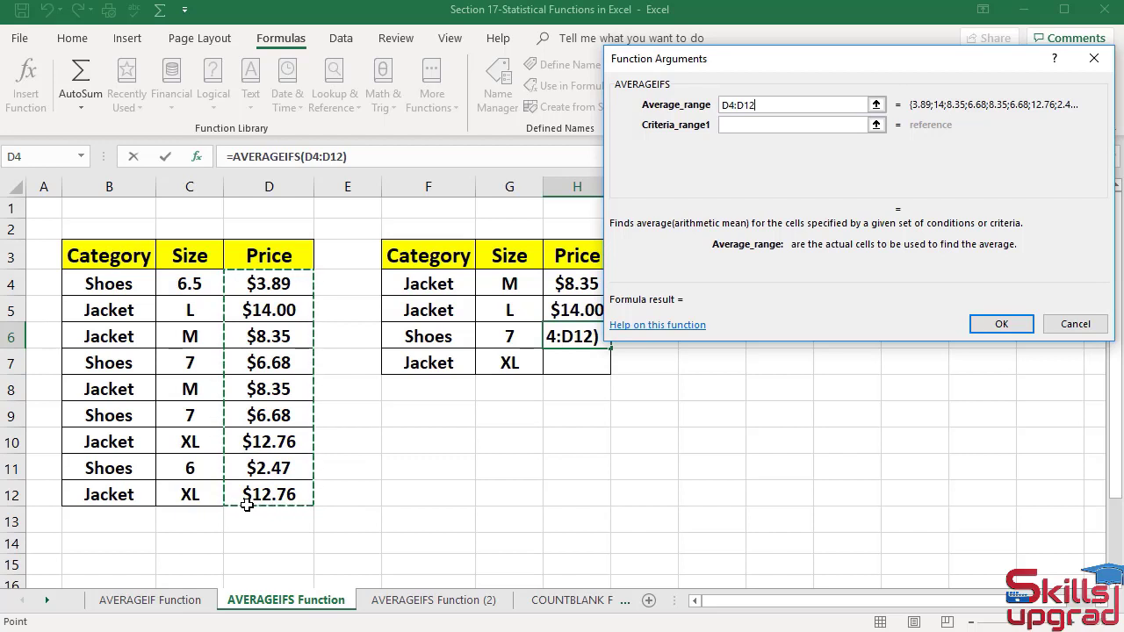
Set the first condition of the H6 formula to category range B4:B12 with cell F6 as the criterion.
key("Tab")
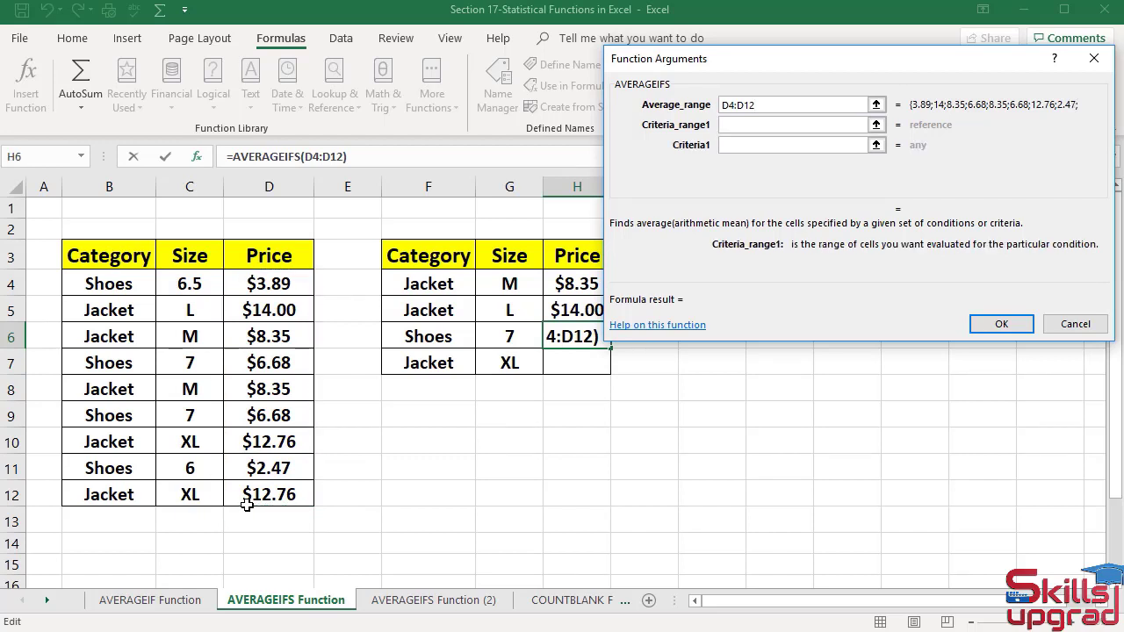
left_click(129, 282)
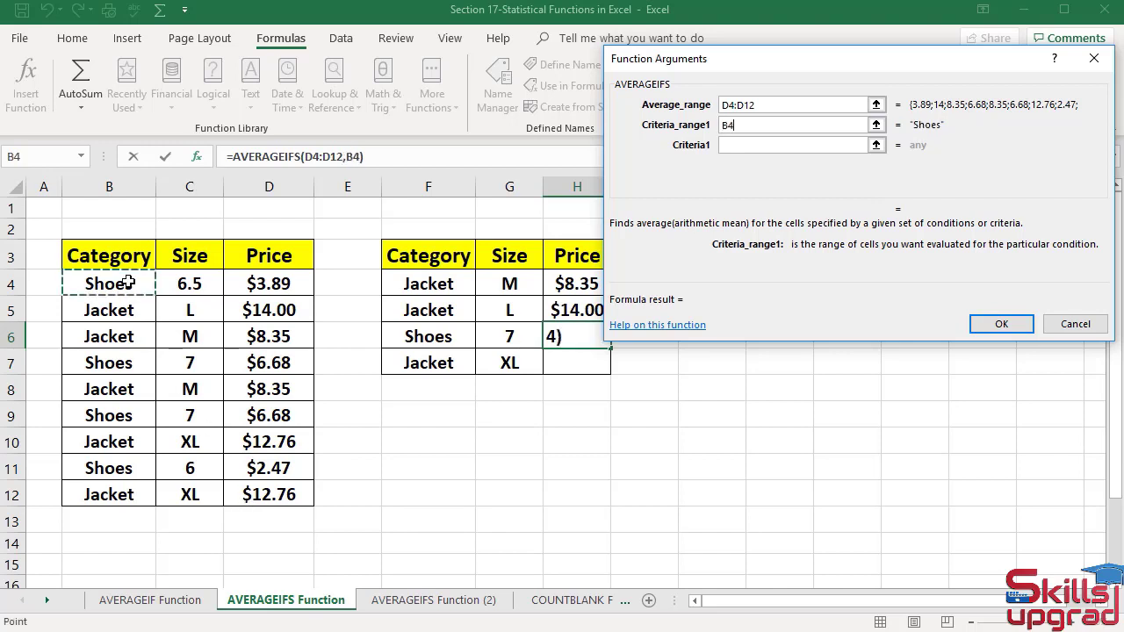
left_click_drag(128, 282, 121, 494)
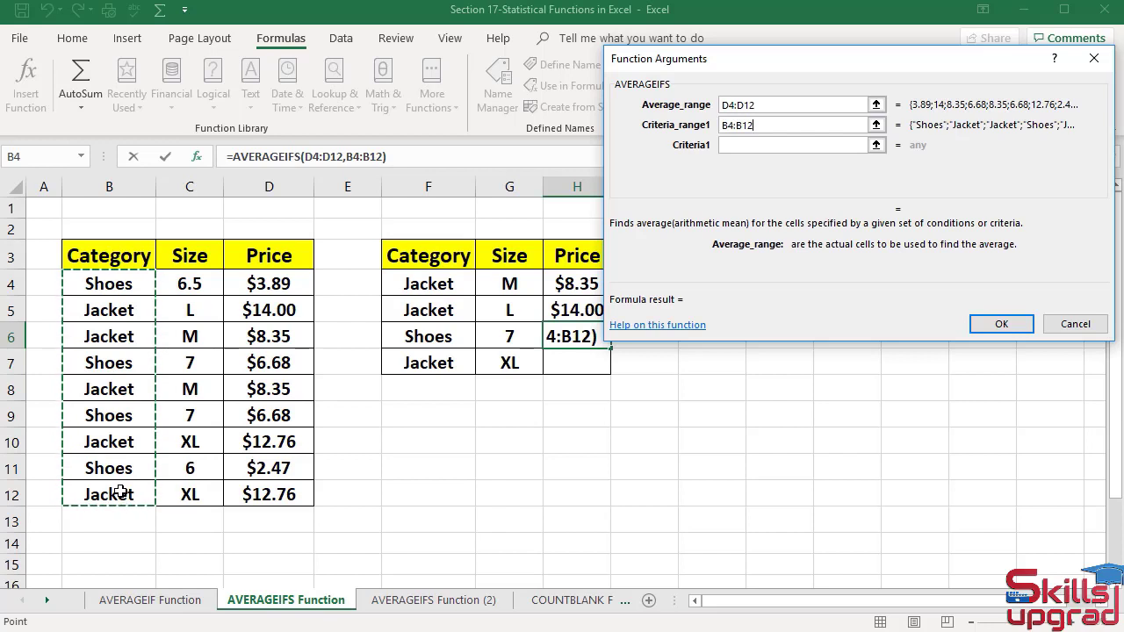
key("Tab")
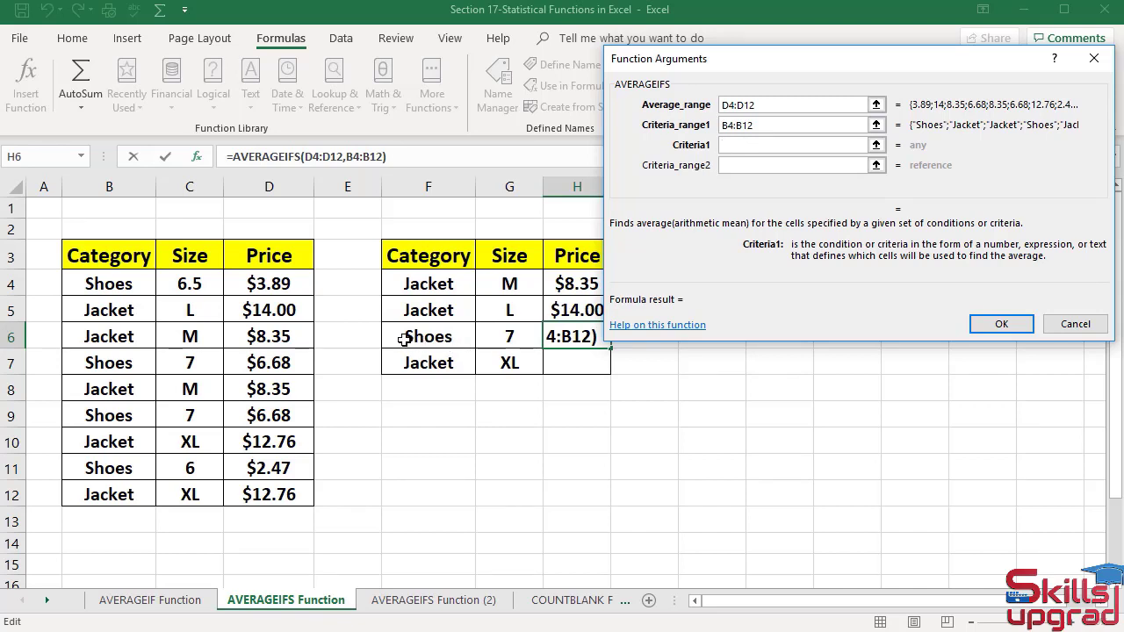
left_click(462, 337)
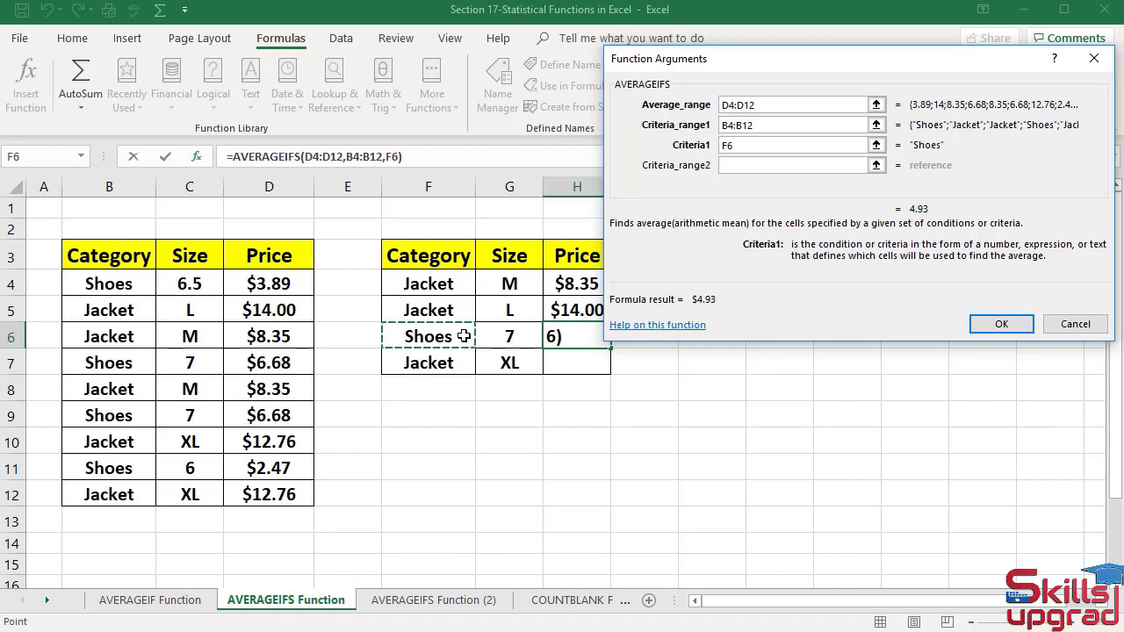
Add size range C4:C12 with cell G6 as the second condition and complete the AVERAGEIFS formula in H6.
key("Tab")
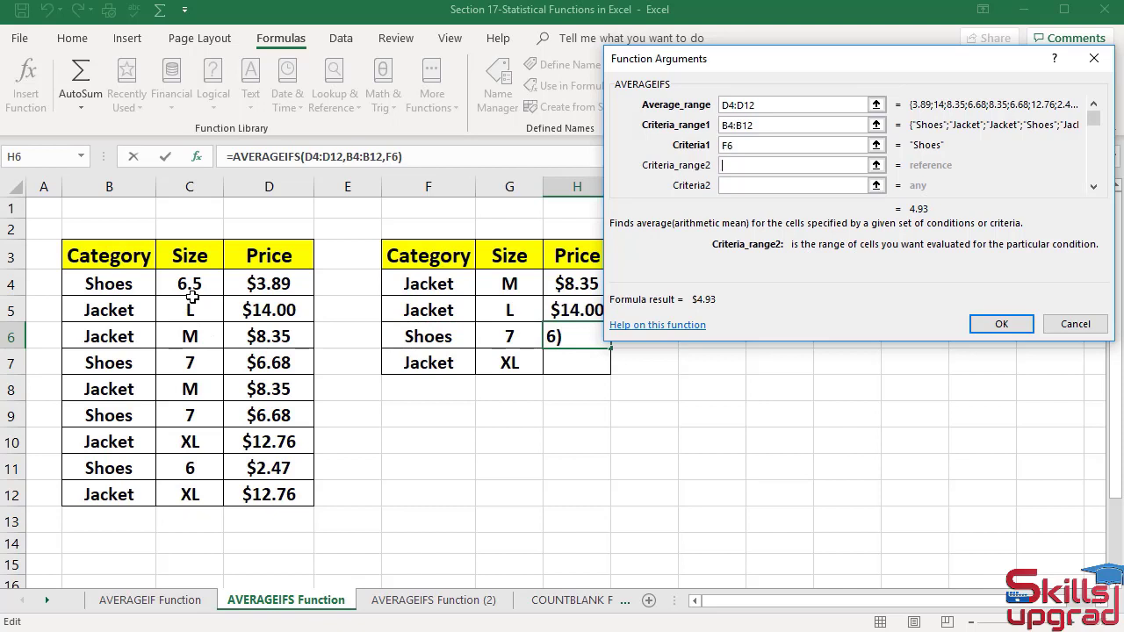
left_click_drag(192, 279, 191, 486)
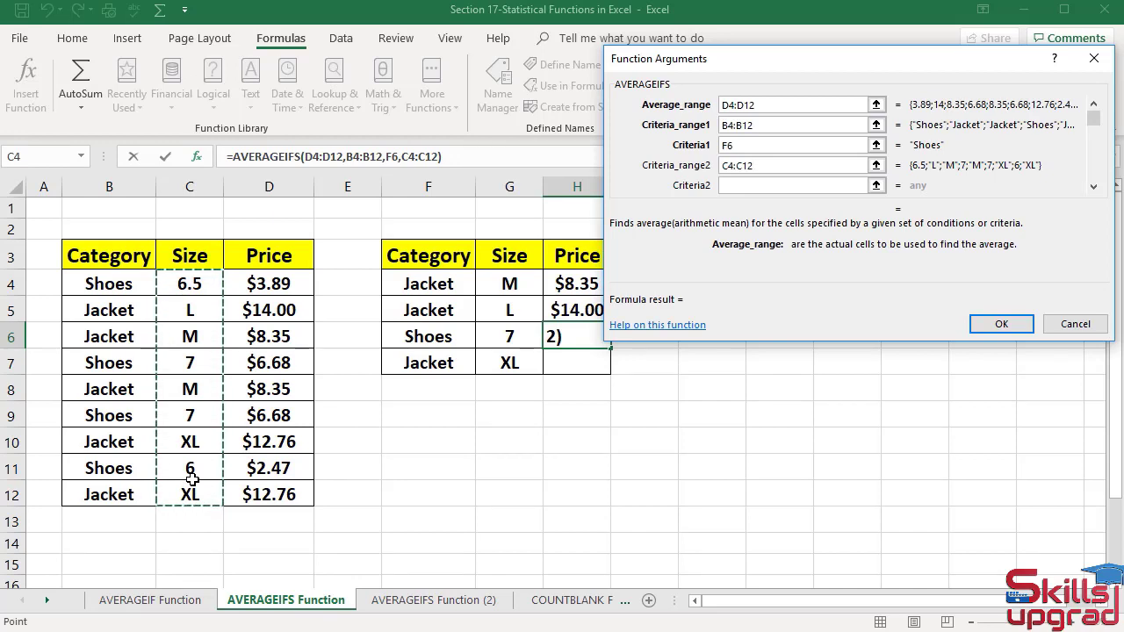
key("Tab")
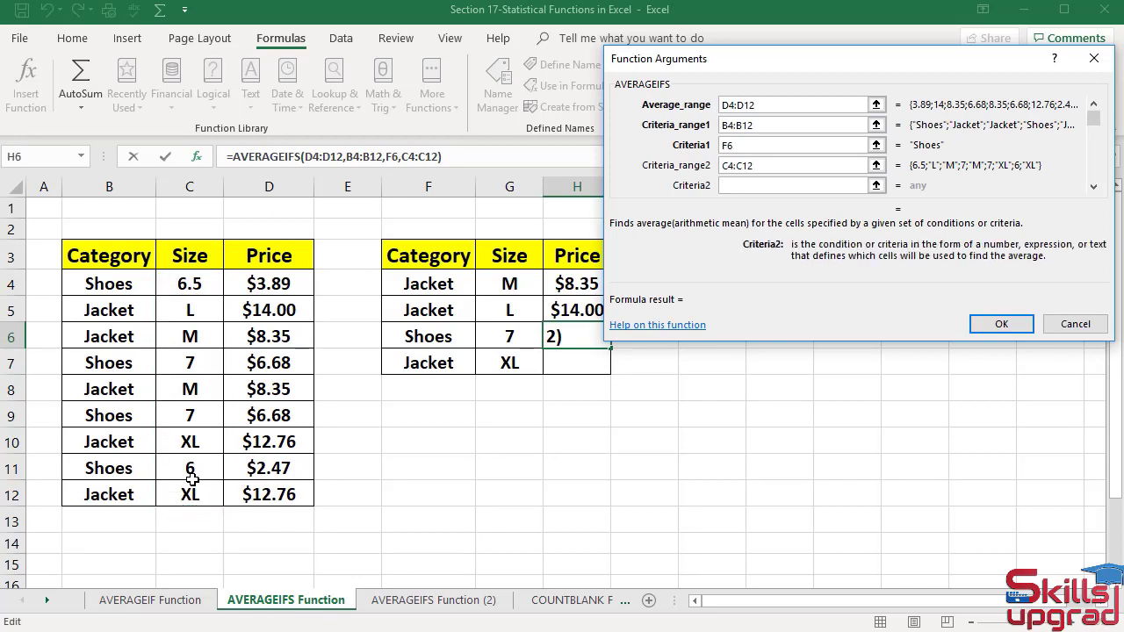
left_click(737, 187)
left_click(530, 341)
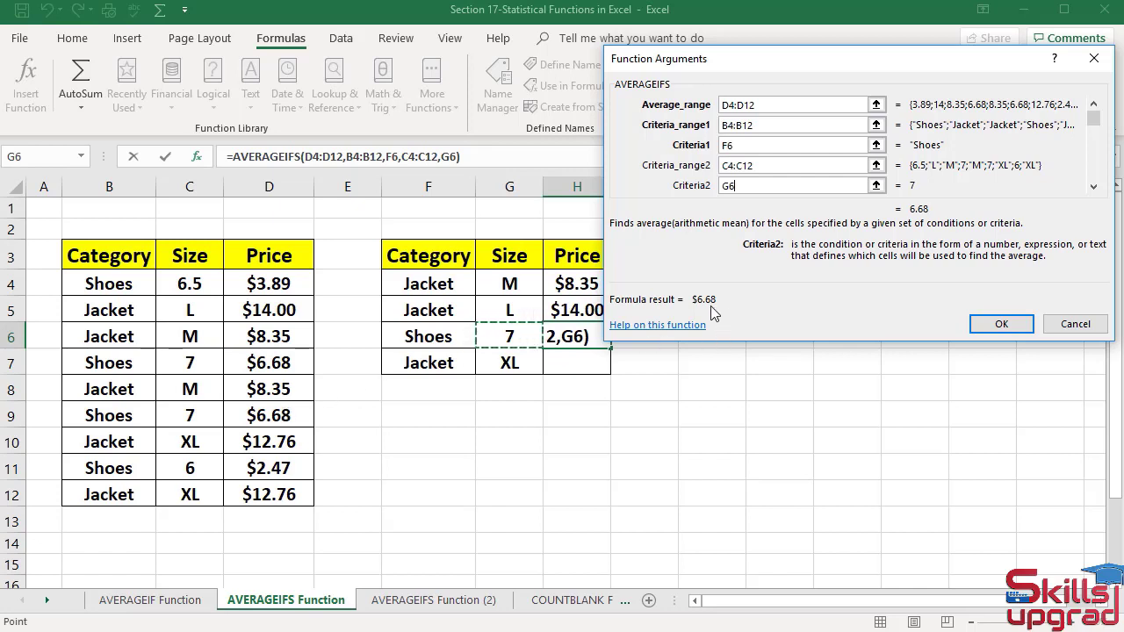
left_click(1021, 328)
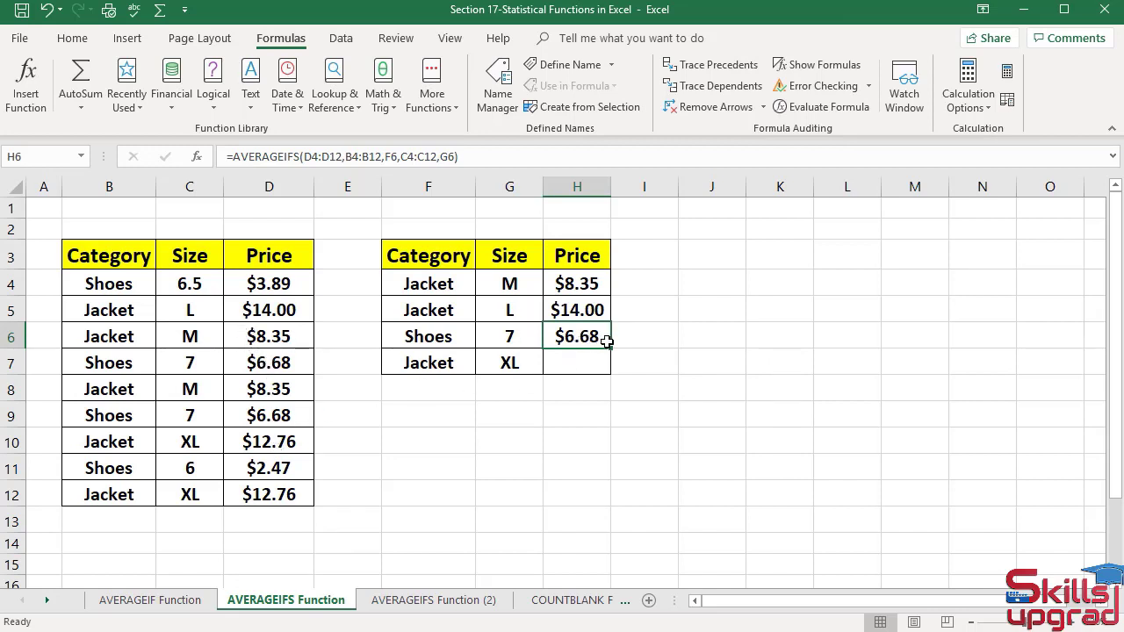
Insert the statistical function AVERAGEIFS in H7 with the prices D4:D12 as the average range.
left_click(592, 364)
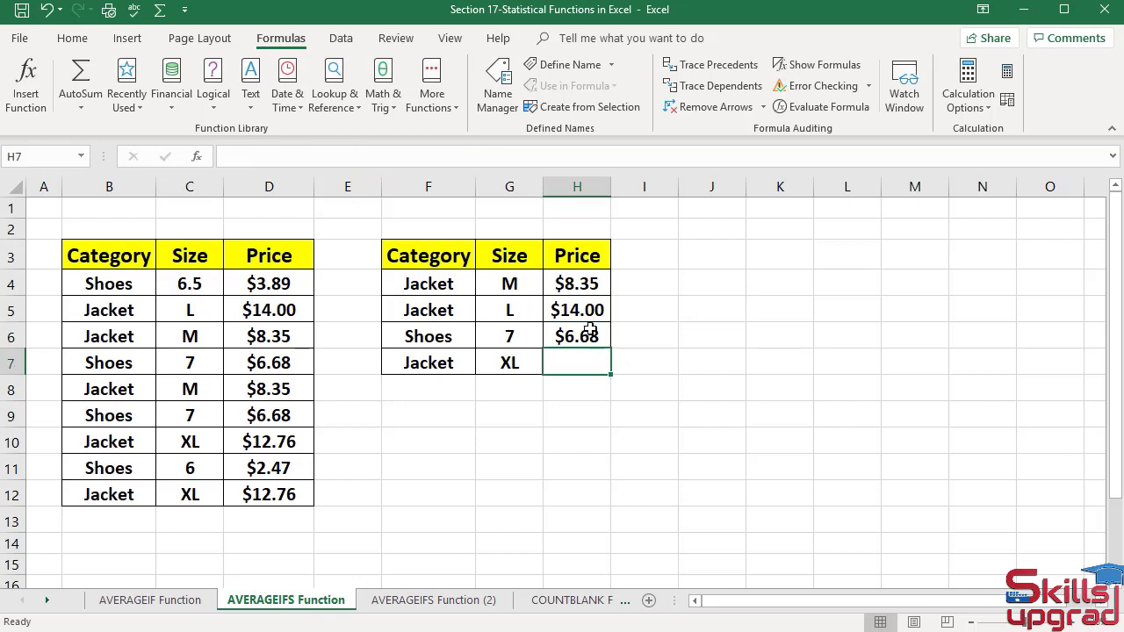
left_click(439, 105)
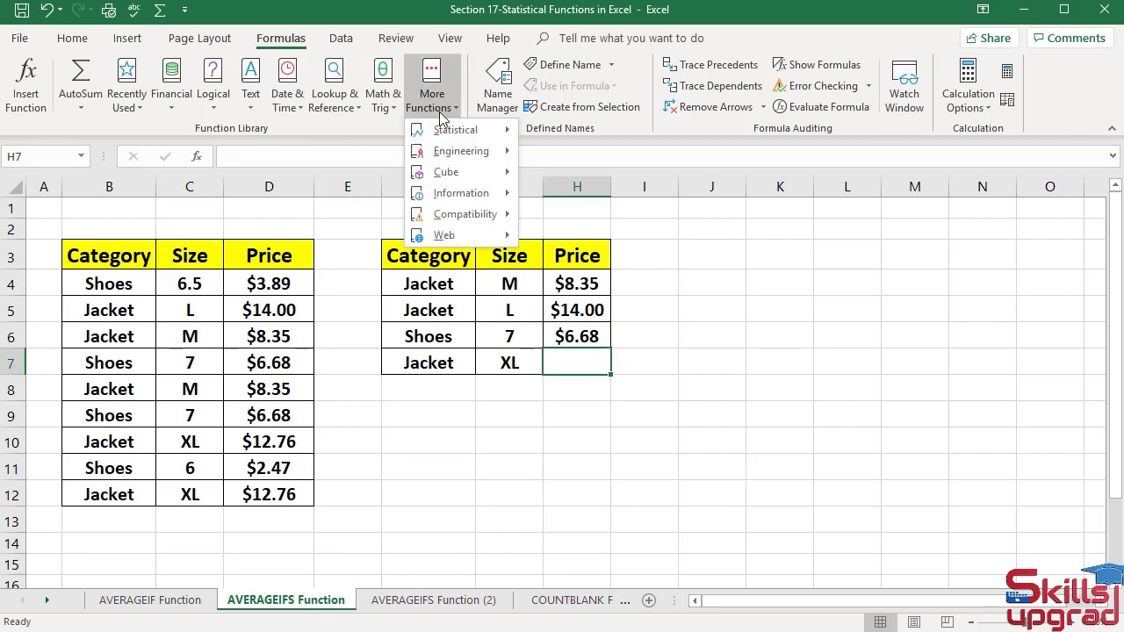
mouse_move(443, 133)
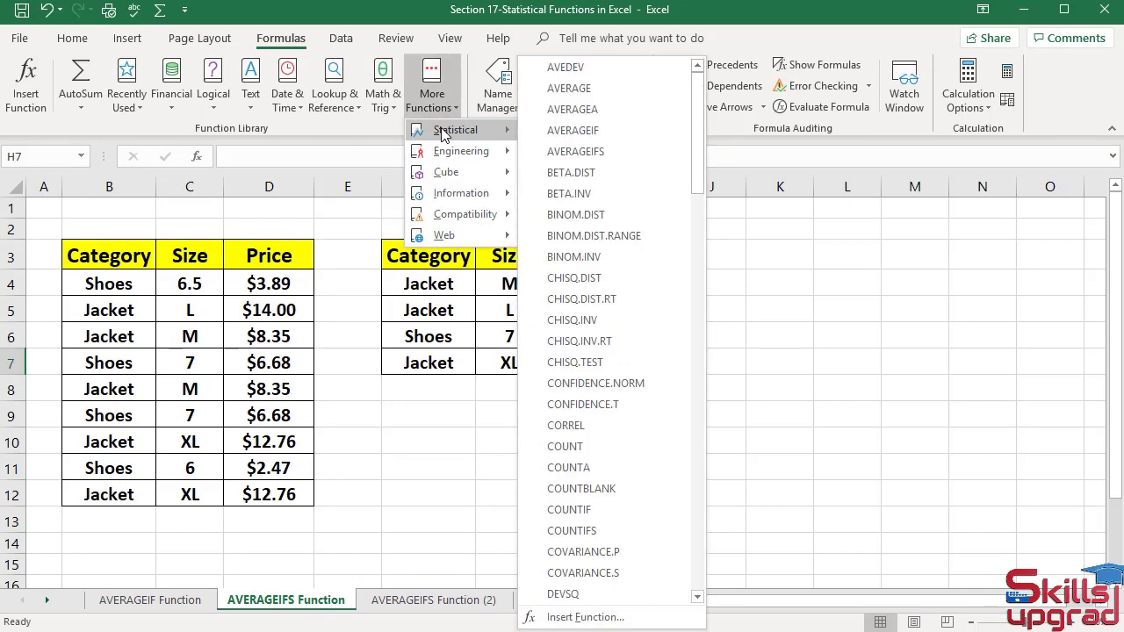
left_click(575, 153)
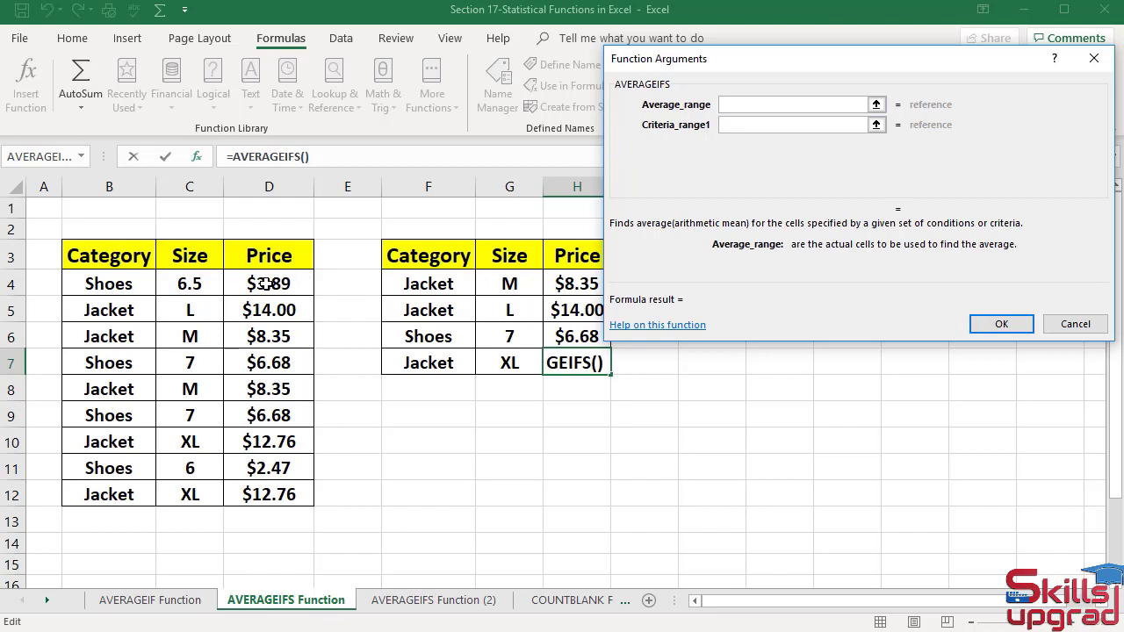
left_click_drag(264, 282, 259, 505)
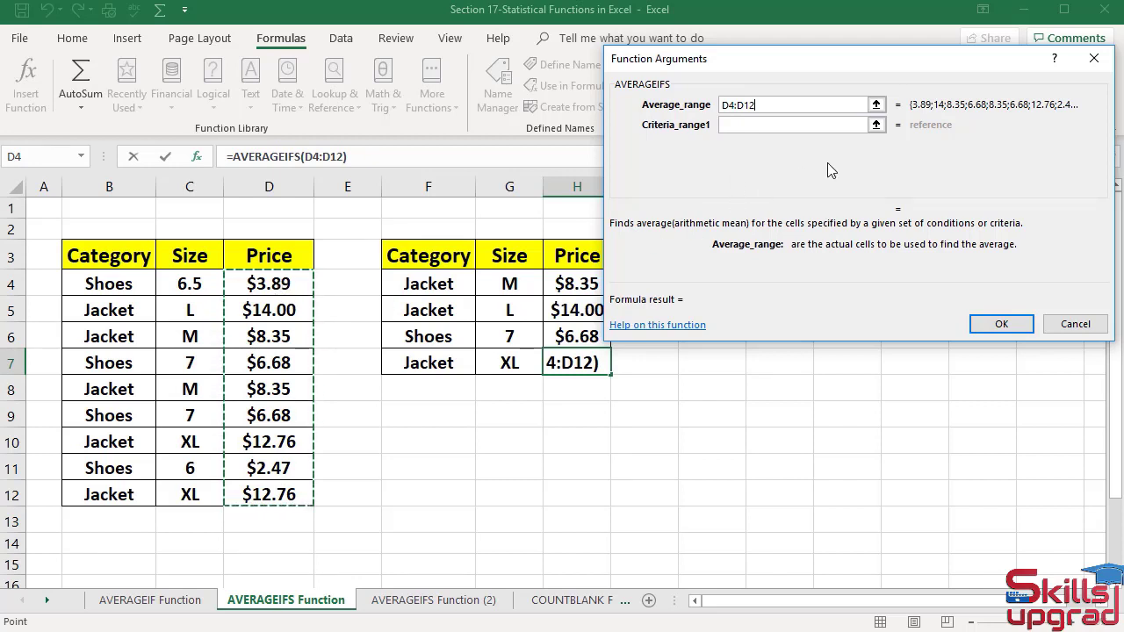
Set the first condition of the H7 formula to category range B4:B12 with the wildcard text *et as the criterion.
key("Tab")
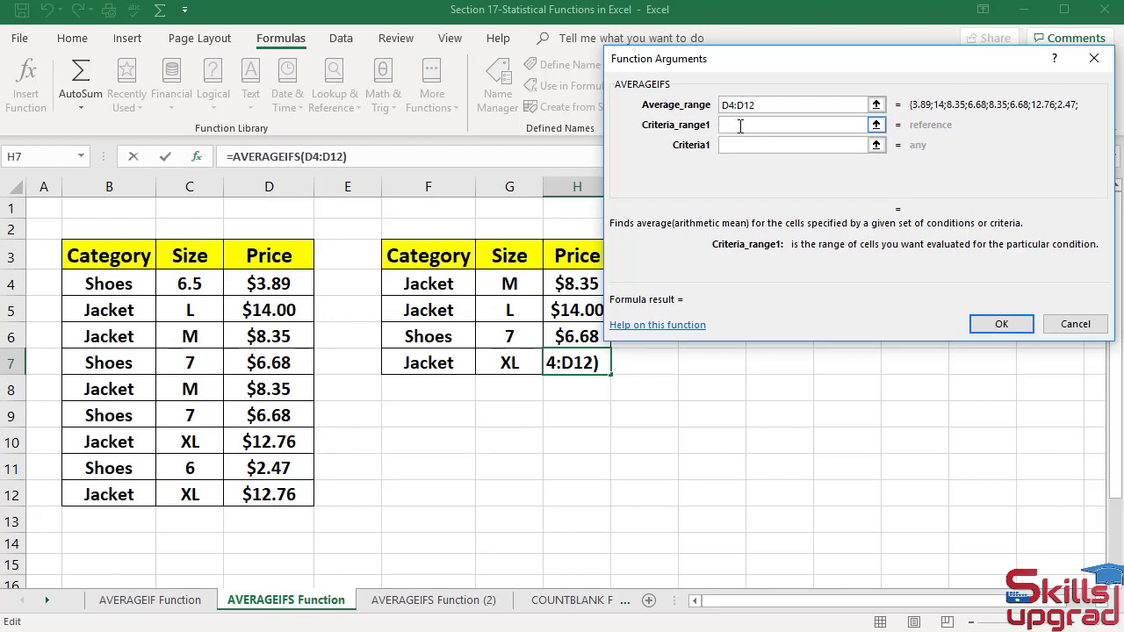
left_click_drag(133, 286, 121, 492)
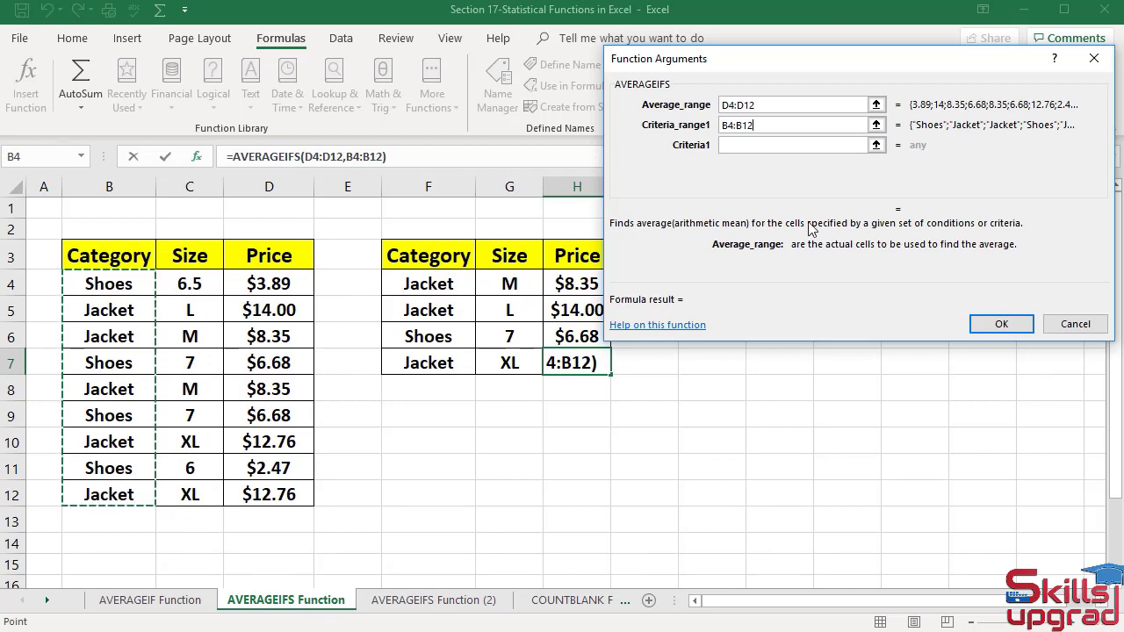
key("Tab")
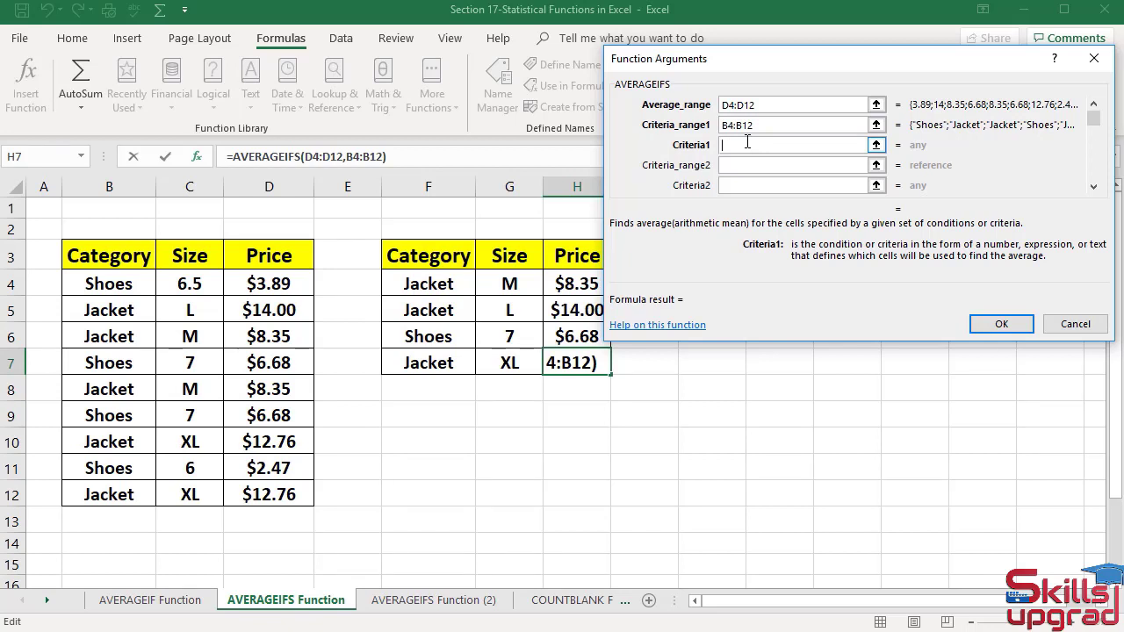
type("*")
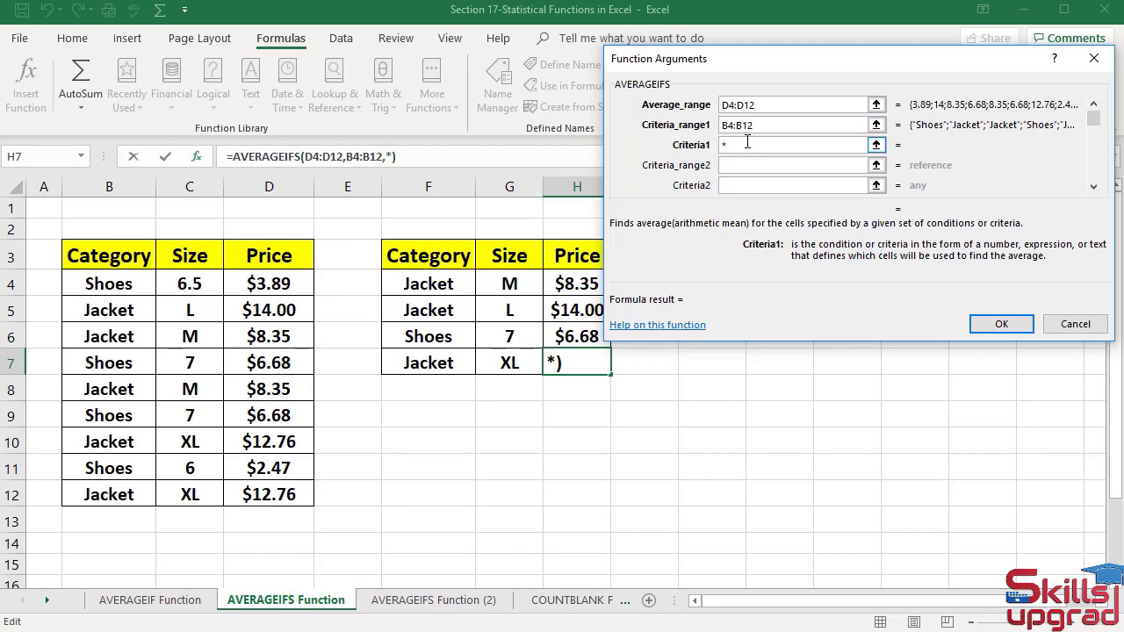
type("et")
key("Tab")
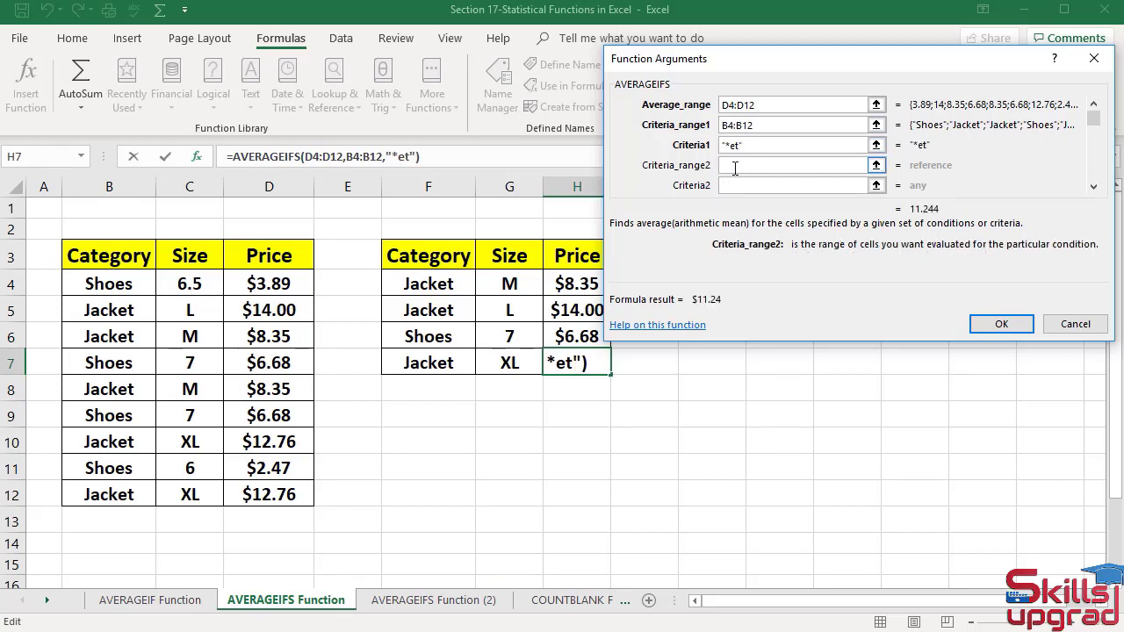
Complete the H7 formula with size range C4:C12 and criterion G7 as the second condition, and check the XL jacket prices in D12 and D10.
left_click_drag(190, 284, 192, 496)
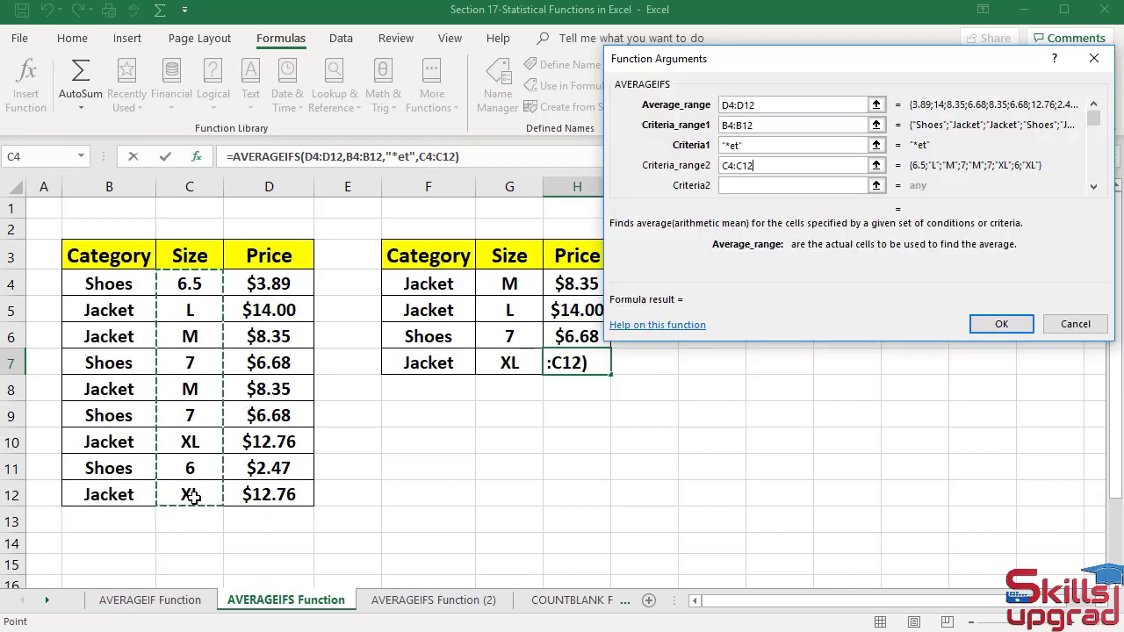
key("Tab")
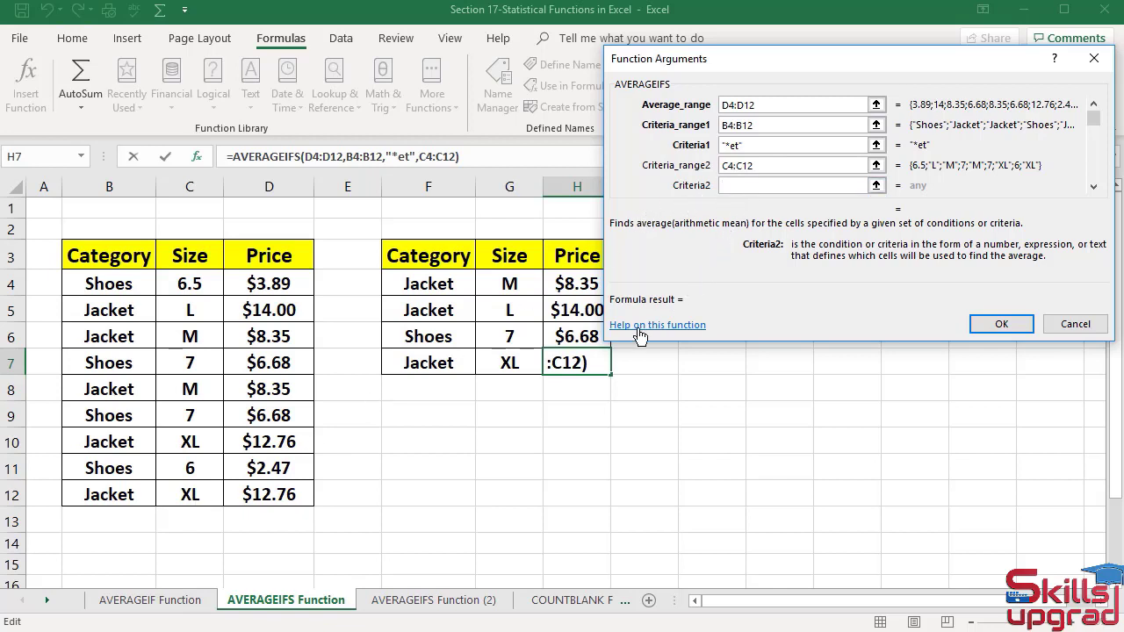
left_click(529, 366)
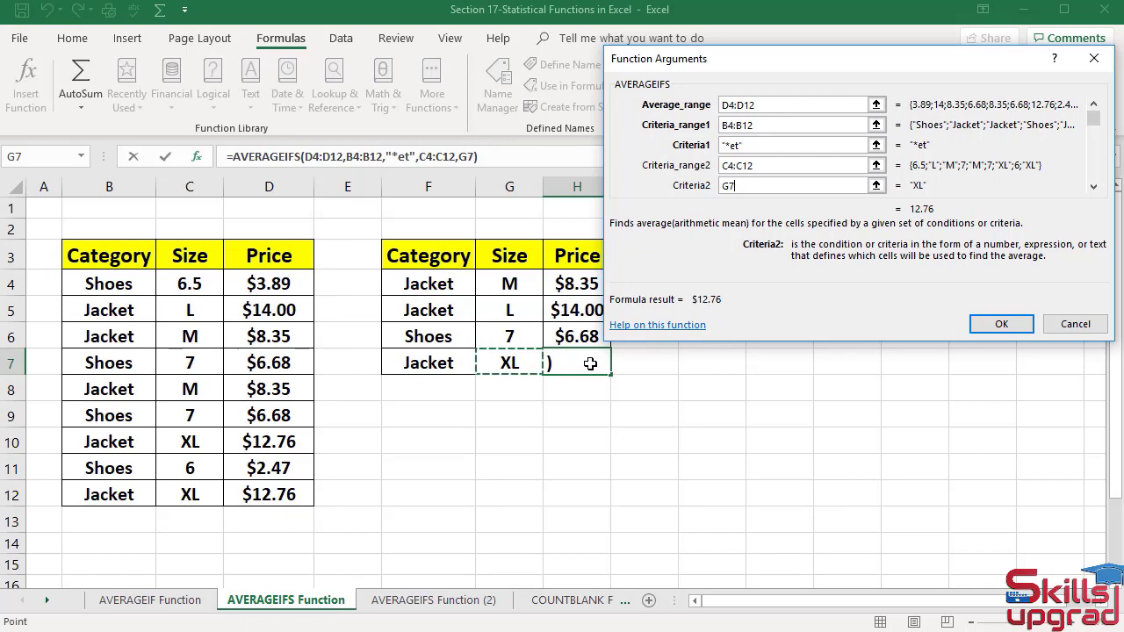
left_click(985, 327)
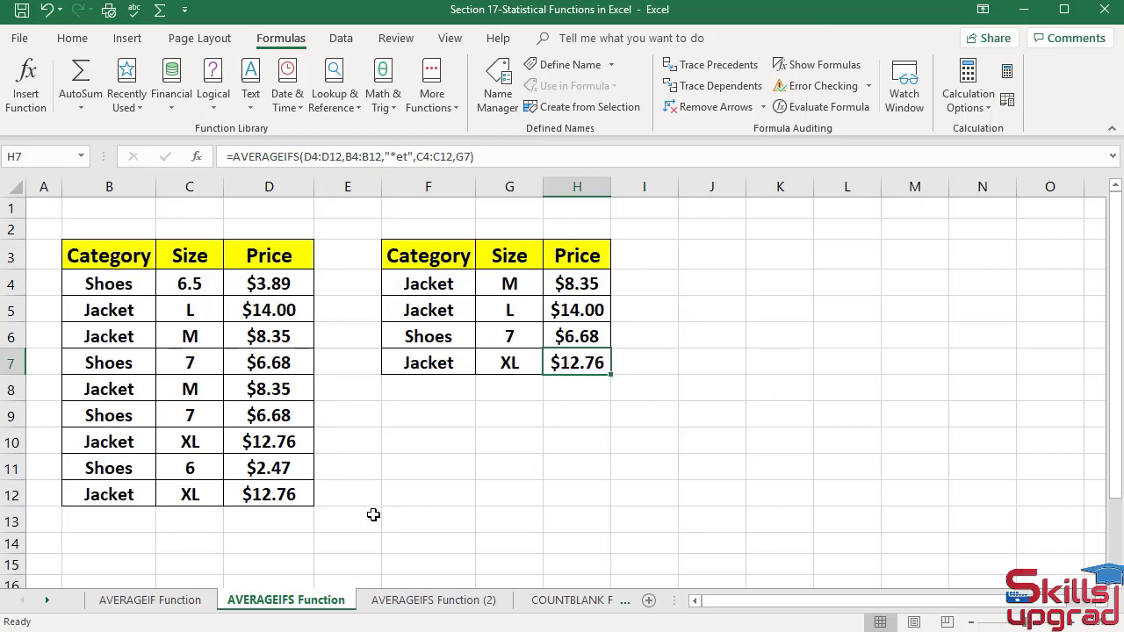
left_click(250, 496)
left_click(269, 441)
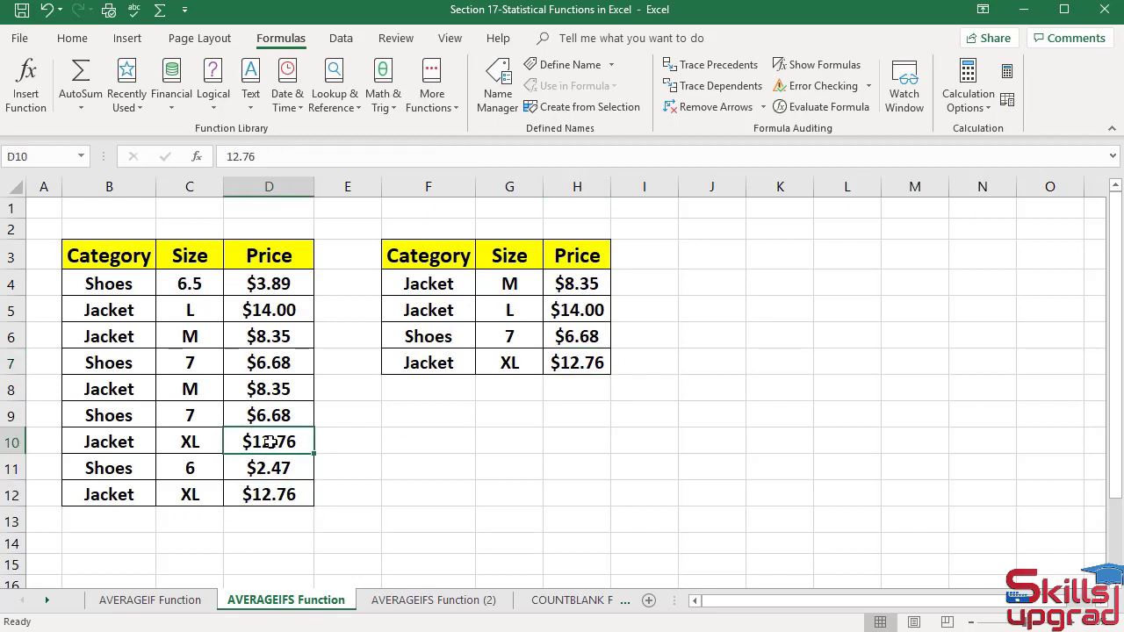